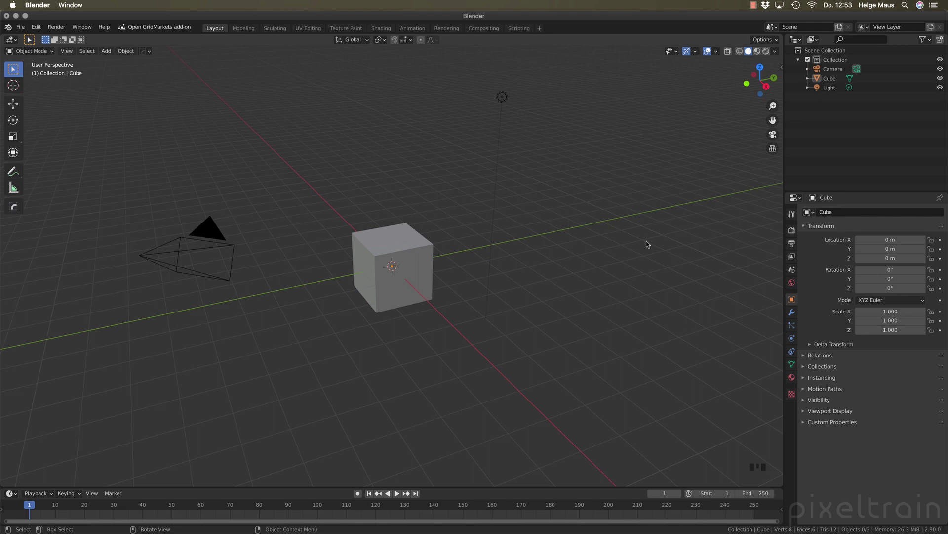
- Select the cube and enable Auto Smooth in the Normals settings of its mesh data
click(775, 40)
click(413, 295)
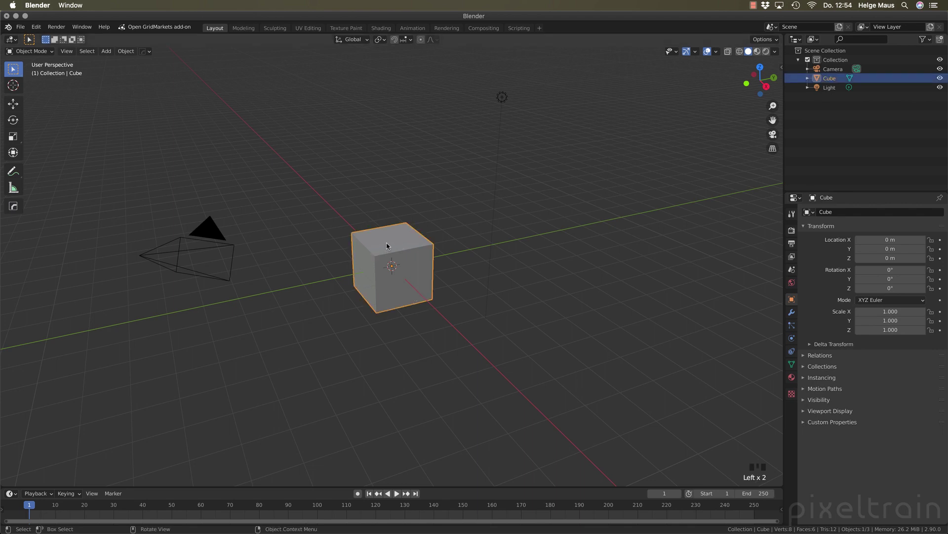
click(792, 365)
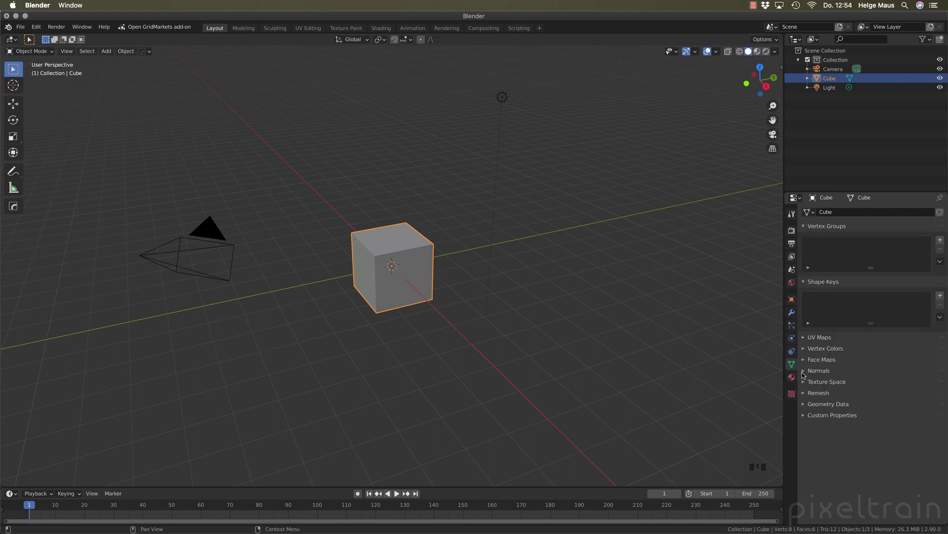
click(803, 371)
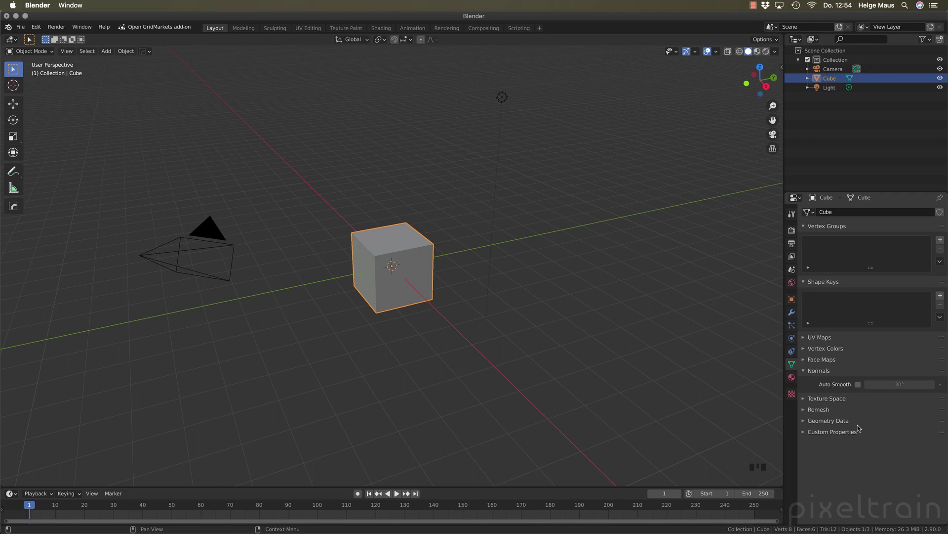
click(858, 384)
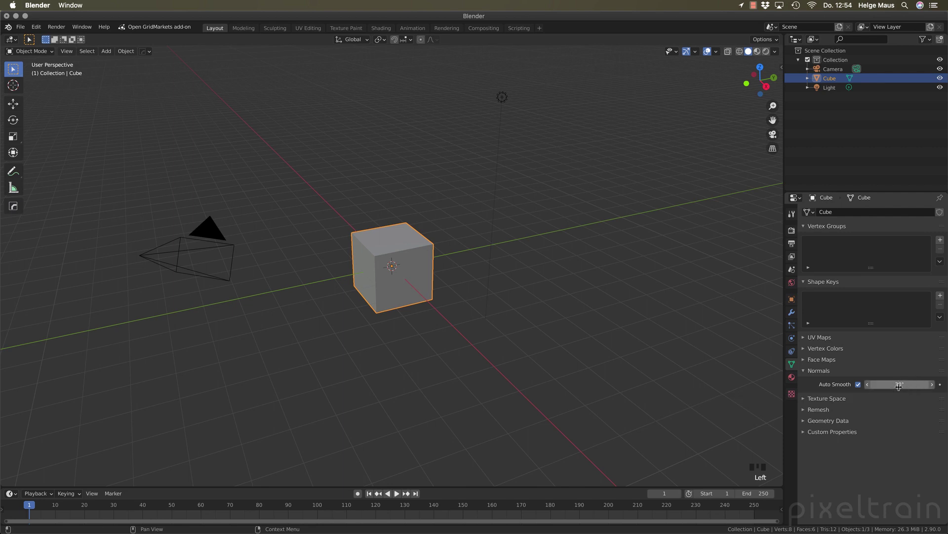
- Try other Auto Smooth angles for the cube's normals and undo the change
drag(913, 389, 898, 385)
double_click(915, 385)
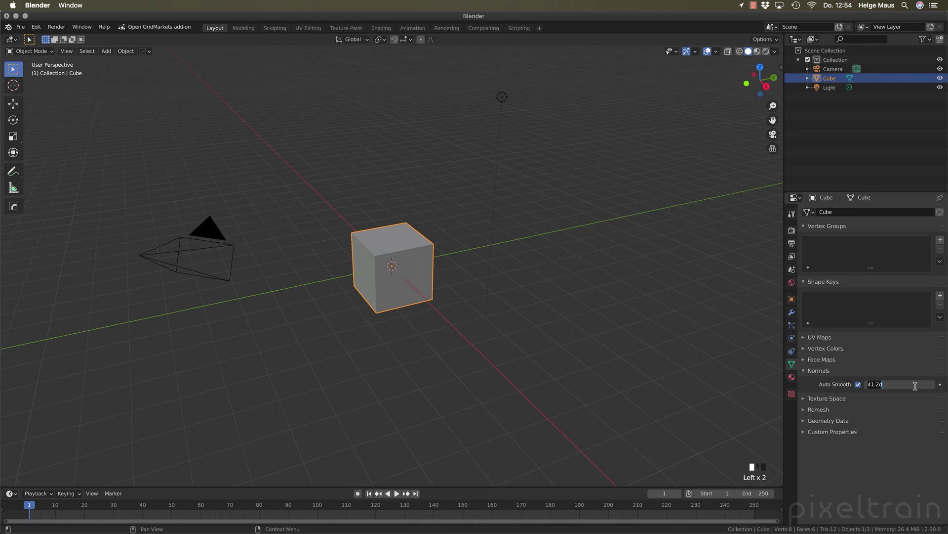
text(55)
key(BackSpace)
key(ctrl+z)
key(Return)
key(super)
key(z)
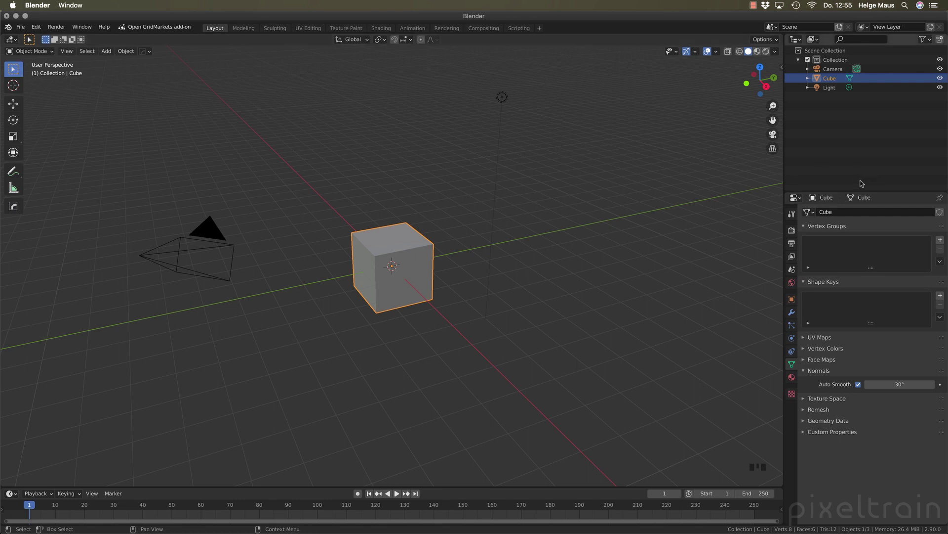
- Widen the Outliner and Properties editors at the viewport's expense and give the Outliner more height
drag(785, 160, 725, 160)
drag(794, 191, 783, 232)
mouse_move(725, 190)
mouse_down()
mouse_move(705, 190)
mouse_move(724, 195)
mouse_up()
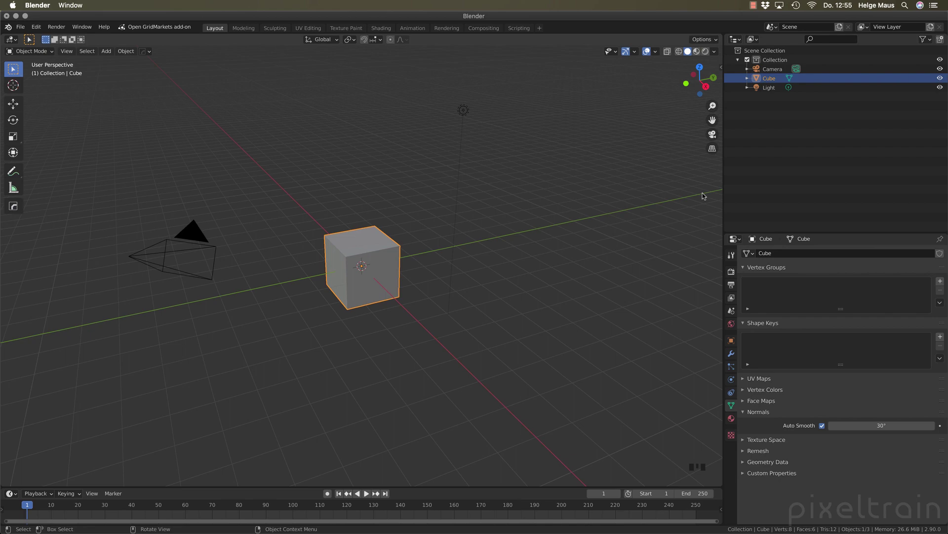
drag(775, 232, 770, 219)
drag(724, 188, 714, 188)
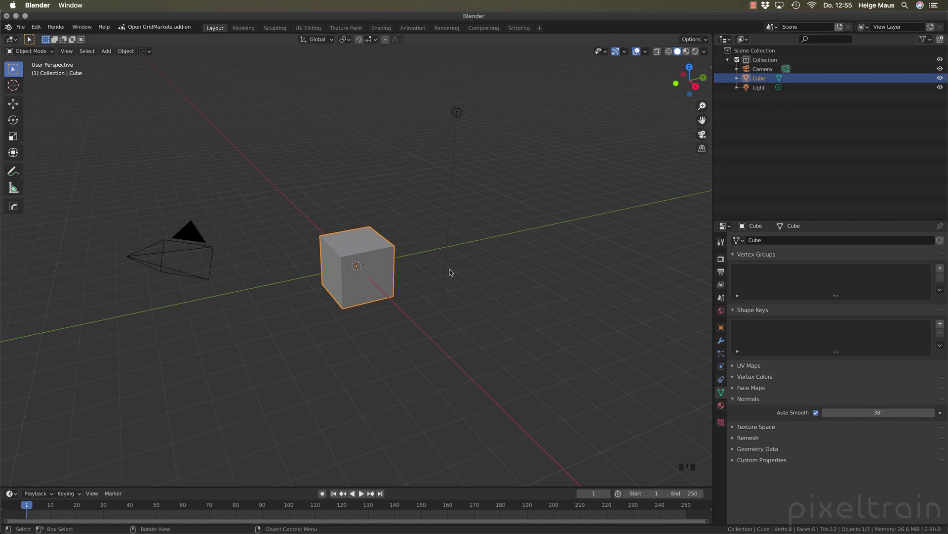
- Duplicate the cube six times, placing the copies at scattered positions around the original
key(shift+d)
click(602, 230)
key(shift+d)
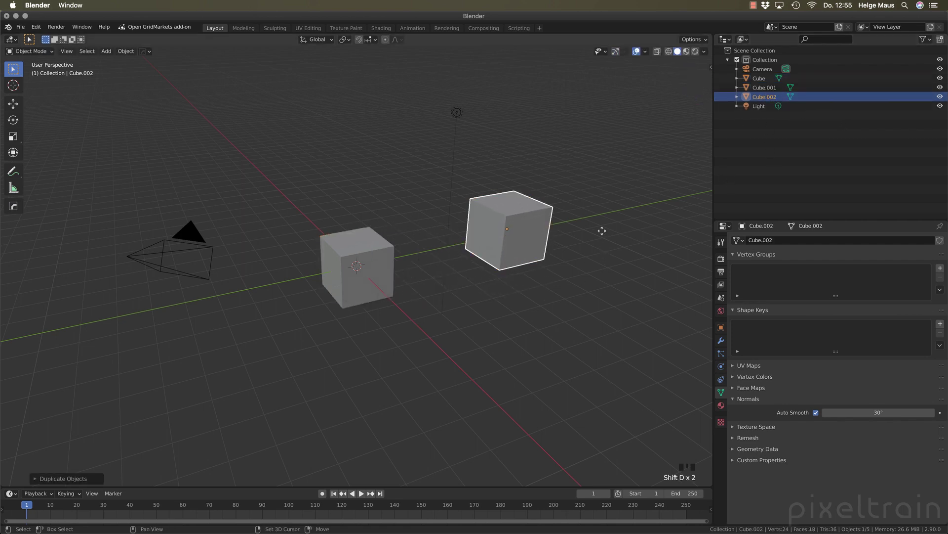
click(471, 405)
key(shift+d)
key(shift+d)
click(617, 316)
key(shift+d)
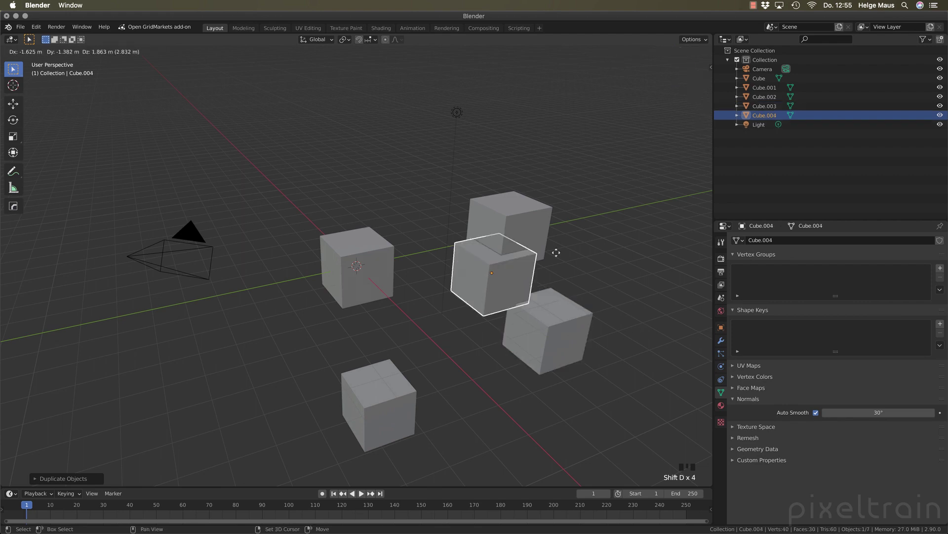
click(595, 132)
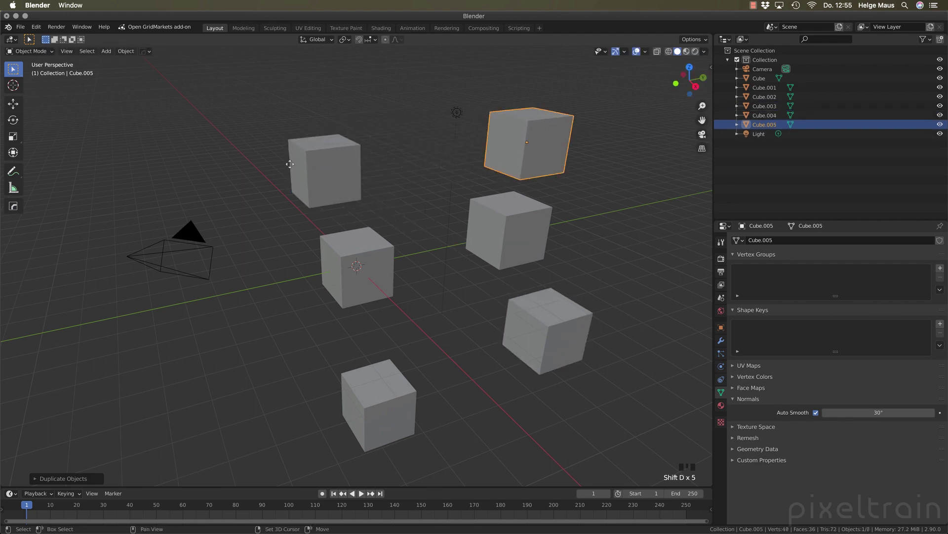
key(shift+d)
click(136, 102)
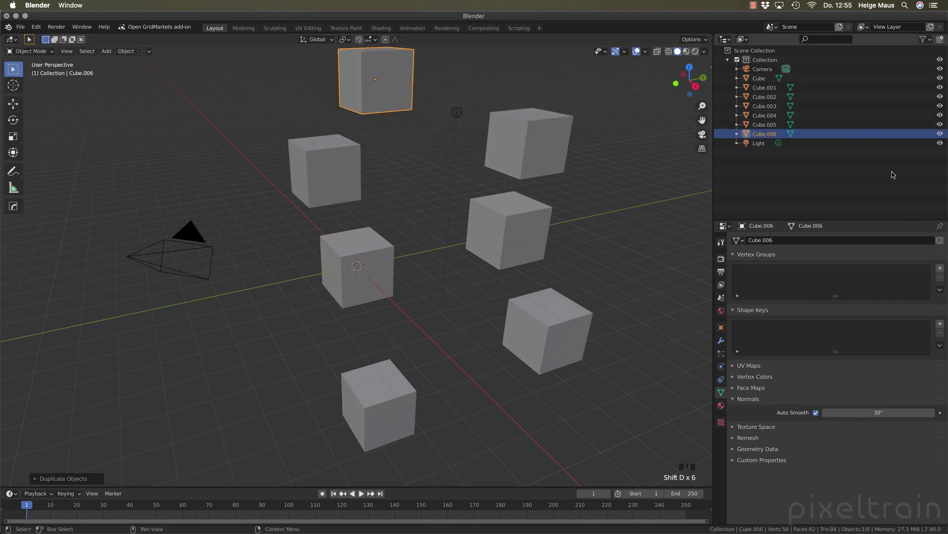
- Shrink the Outliner to a few rows and look through its object list
drag(863, 221, 830, 93)
scroll(825, 72, down, 4)
scroll(825, 70, up, 3)
scroll(826, 66, down, 2)
scroll(826, 65, up, 6)
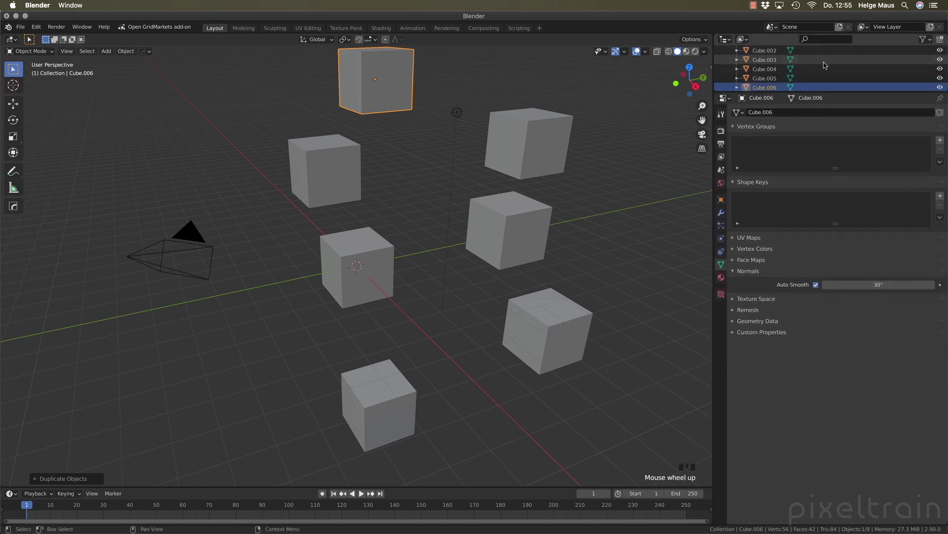
scroll(827, 63, up, 1)
scroll(827, 64, down, 2)
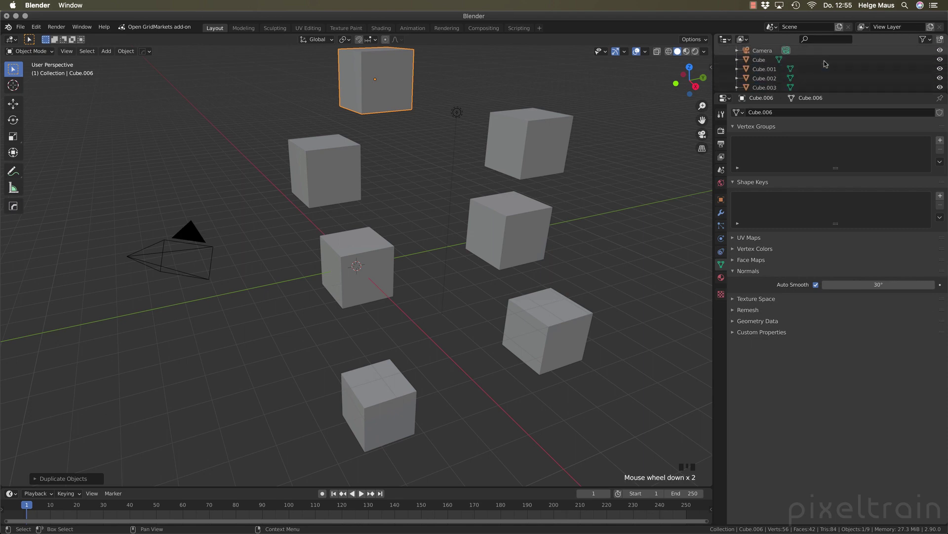
- Select the original cube in the Outliner and enlarge the Outliner to fit the whole object list
click(749, 61)
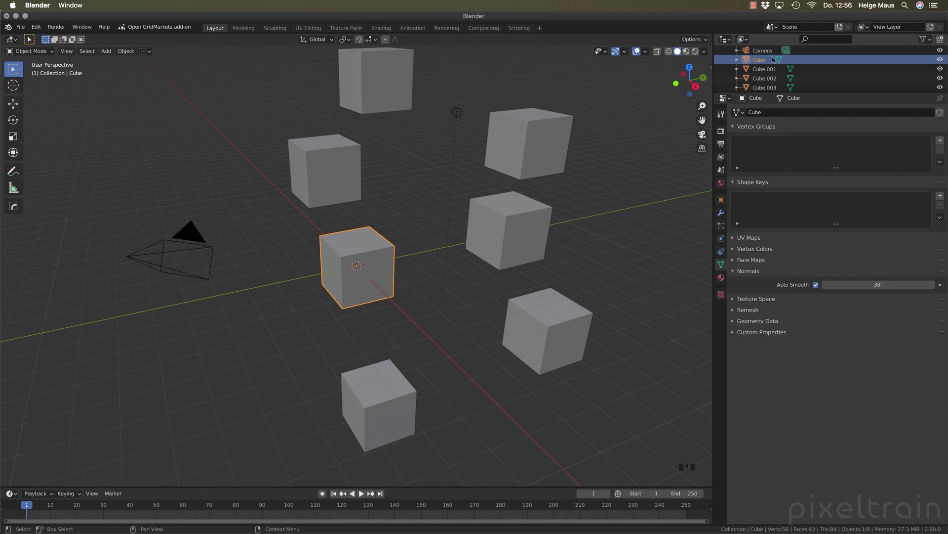
click(747, 61)
drag(747, 61, 785, 67)
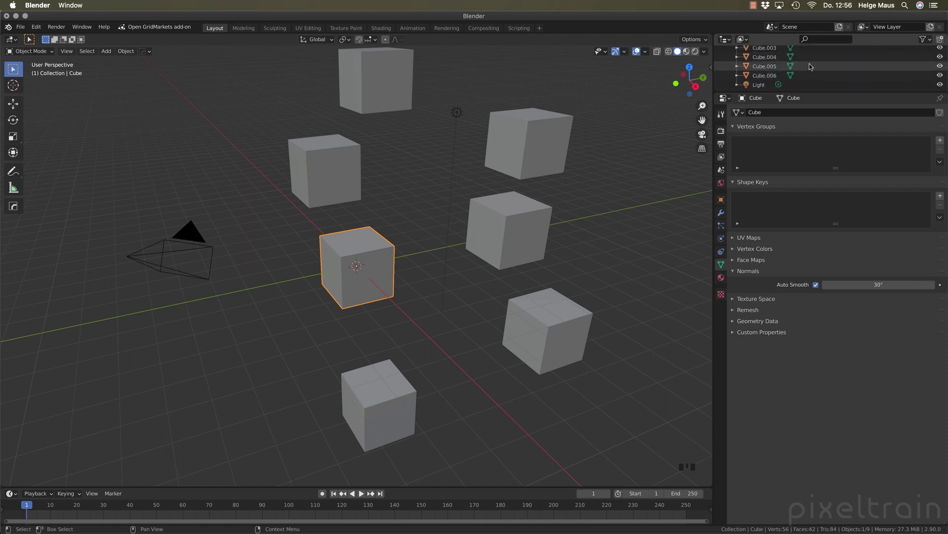
scroll(786, 64, up, 6)
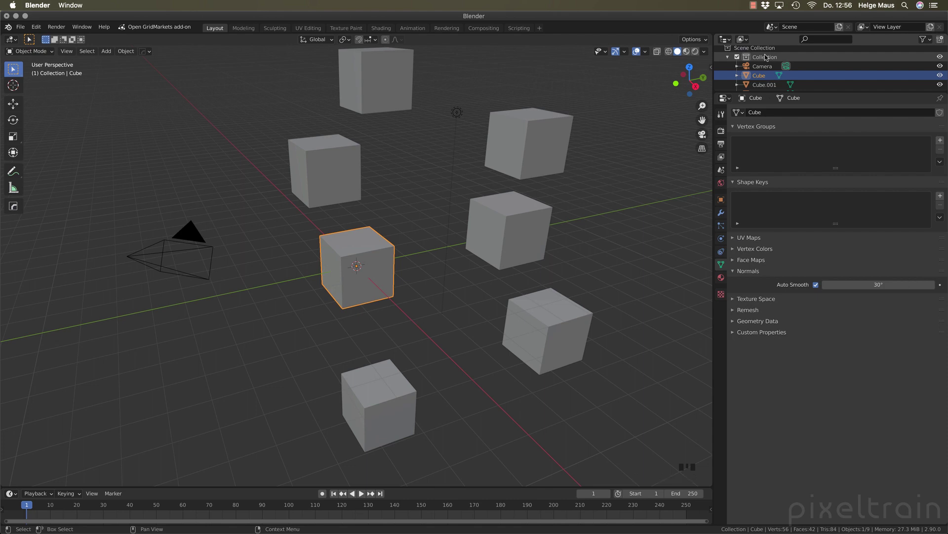
drag(838, 93, 839, 169)
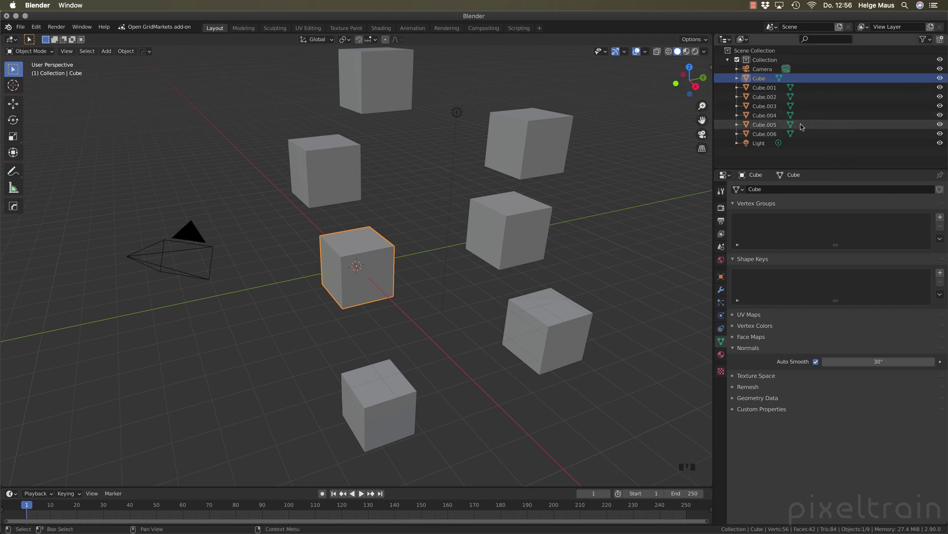
- Select all seven cubes with Cube.002 as the active one and parent the others to it using the Object option
click(593, 219)
click(376, 80)
shift+click(324, 171)
shift+click(357, 274)
shift+click(501, 239)
shift+click(550, 154)
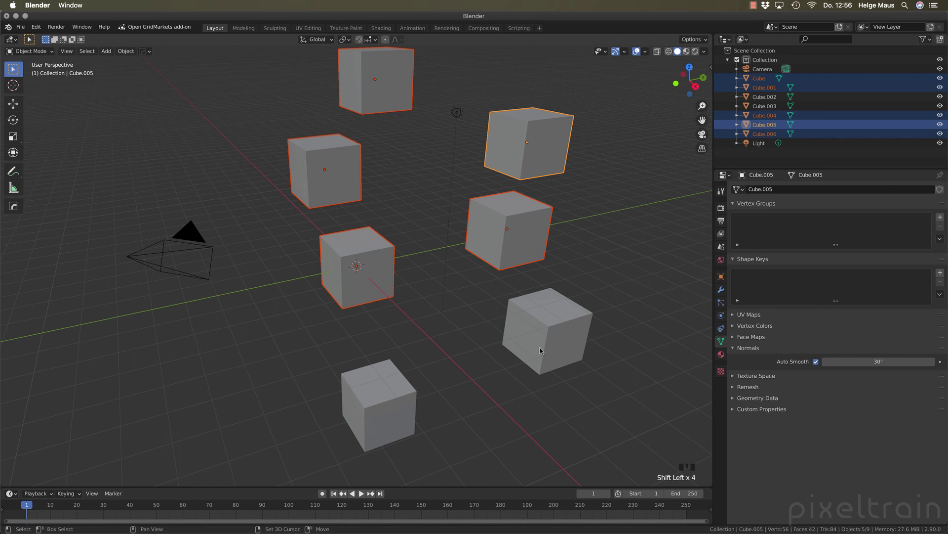
shift+click(551, 337)
shift+click(391, 410)
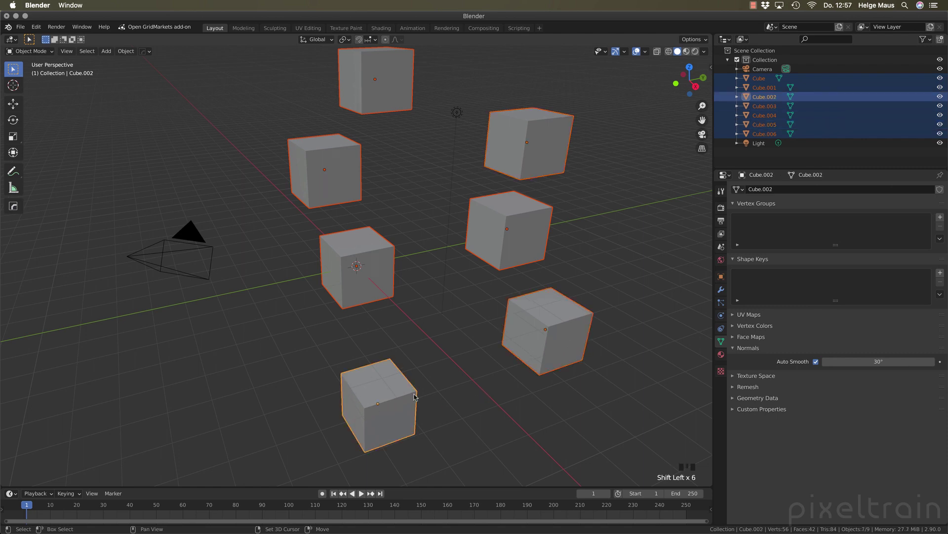
key(ctrl+p)
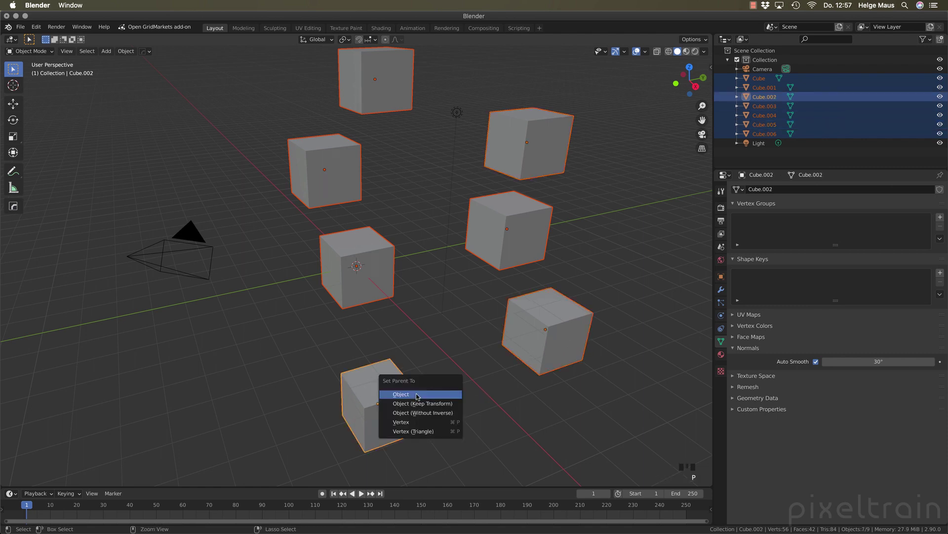
click(417, 395)
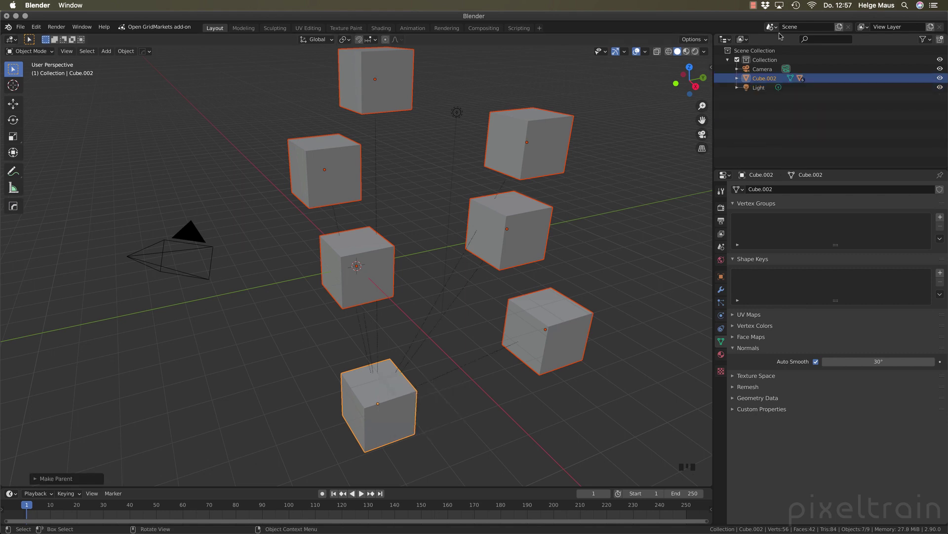
- Expand Cube.002 in the Outliner, delete only this parent cube and undo the deletion
click(763, 118)
click(737, 79)
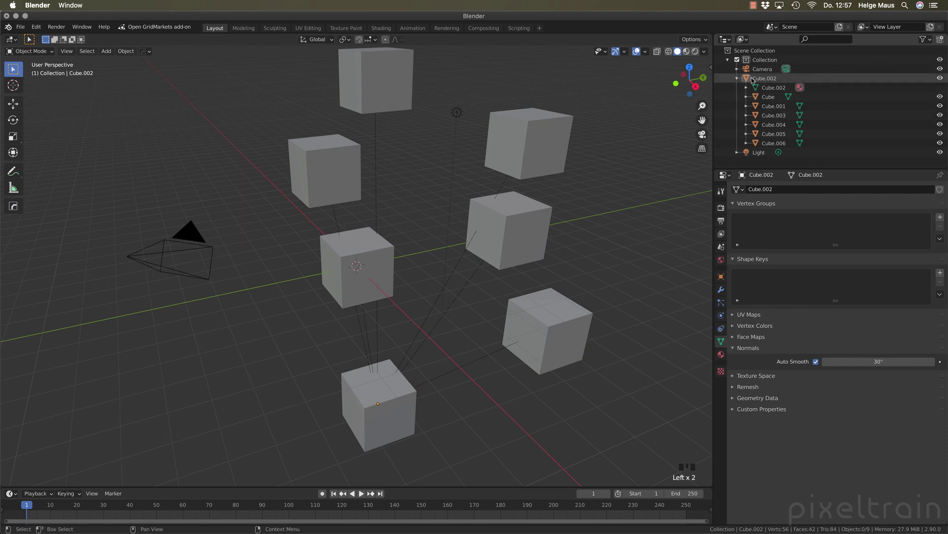
click(753, 80)
right_click(753, 80)
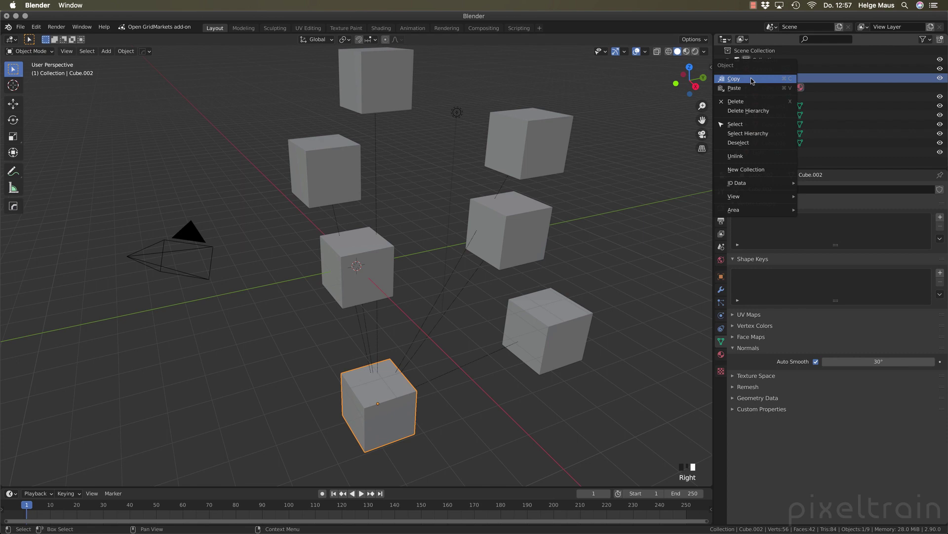
click(752, 111)
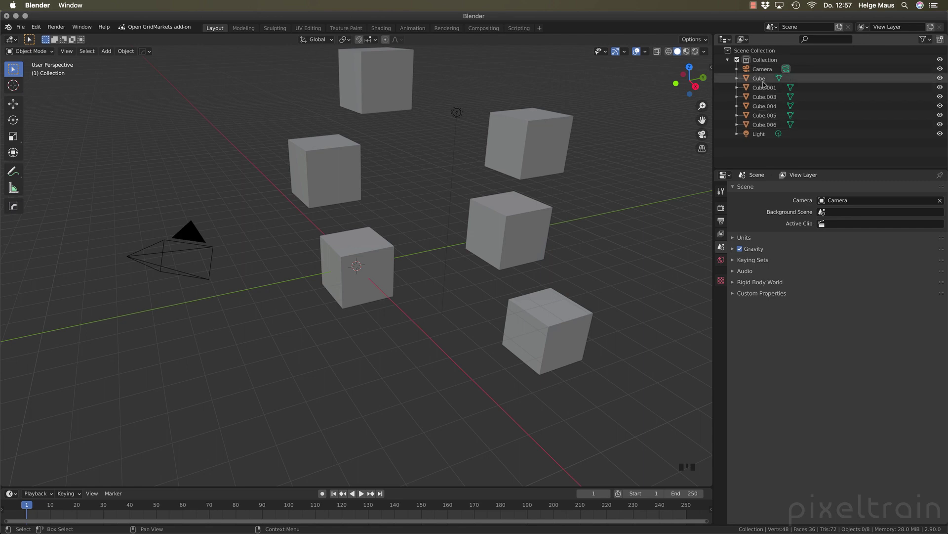
key(super+z)
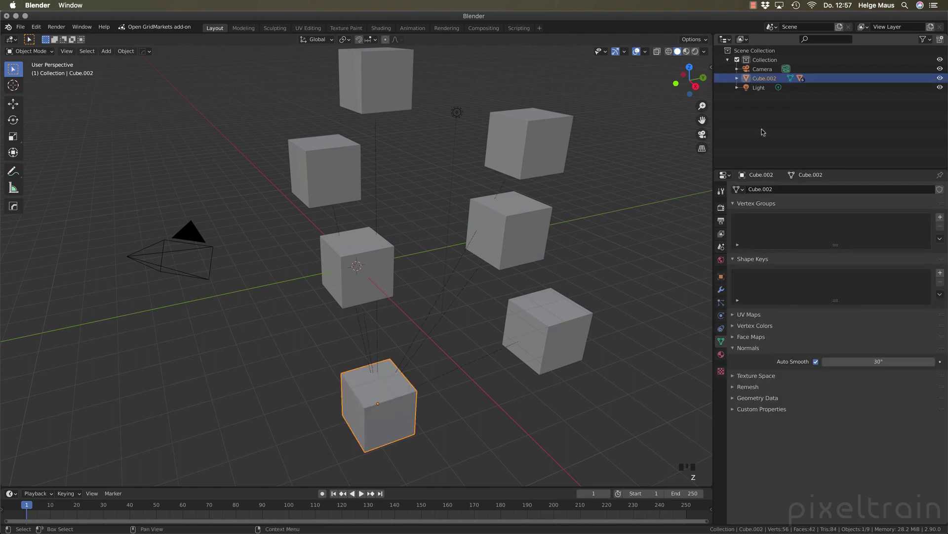
- Delete Cube.002 together with its children using Delete Hierarchy, undo the deletion and deselect everything
click(739, 80)
right_click(748, 80)
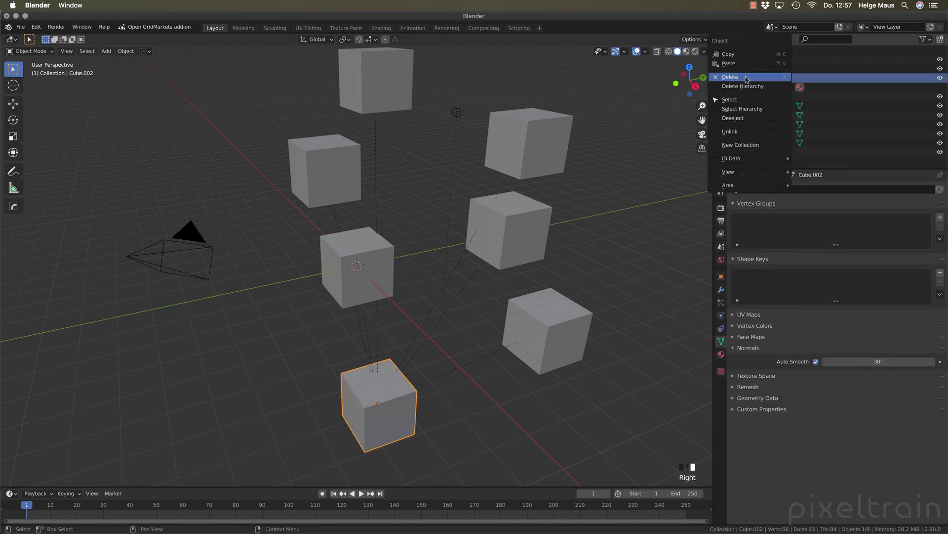
click(746, 87)
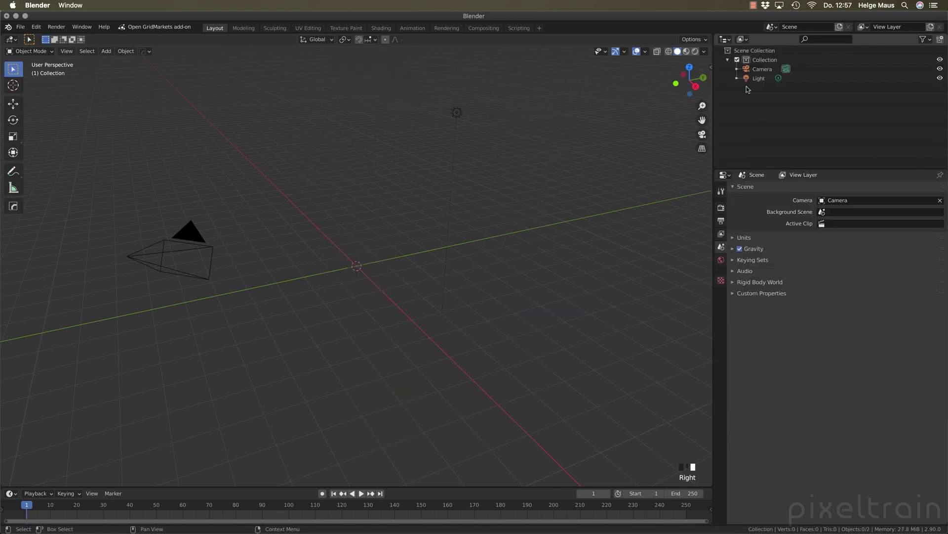
key(super+z)
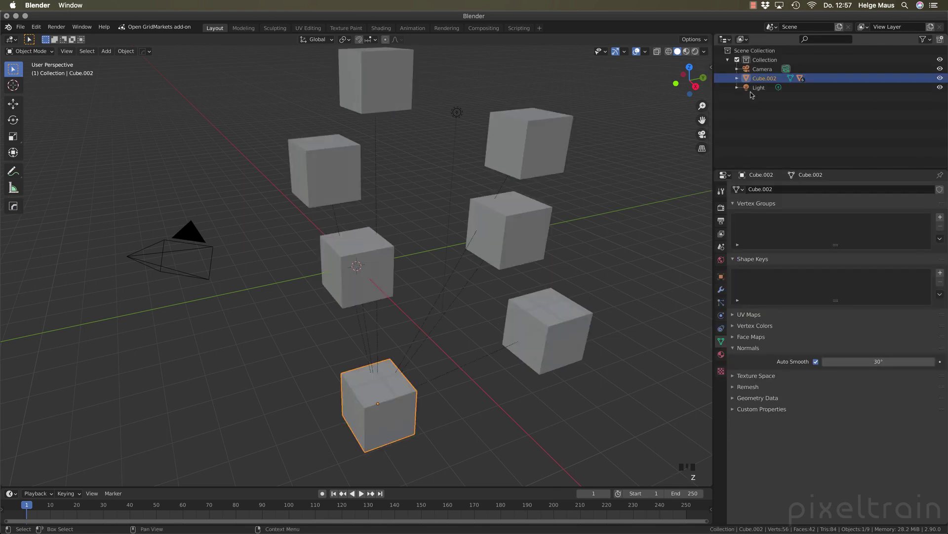
right_click(750, 81)
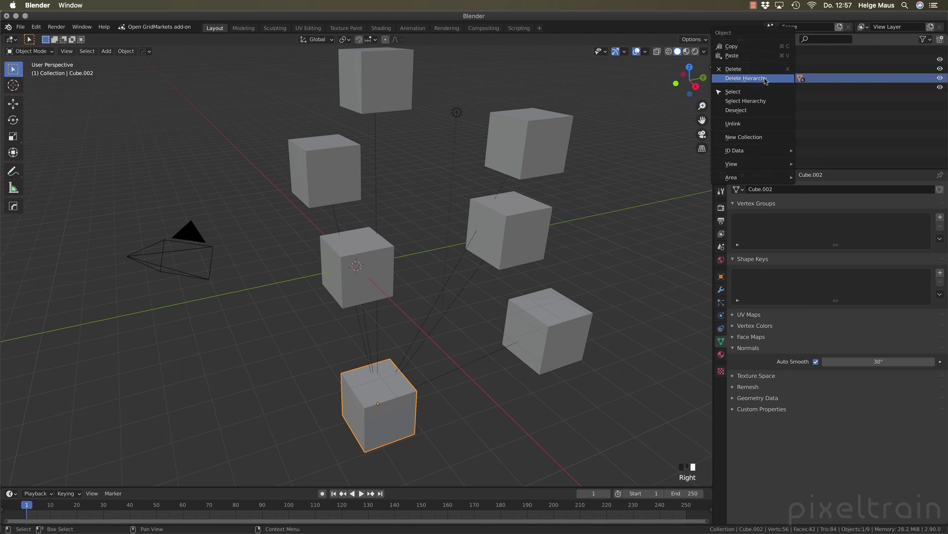
click(840, 137)
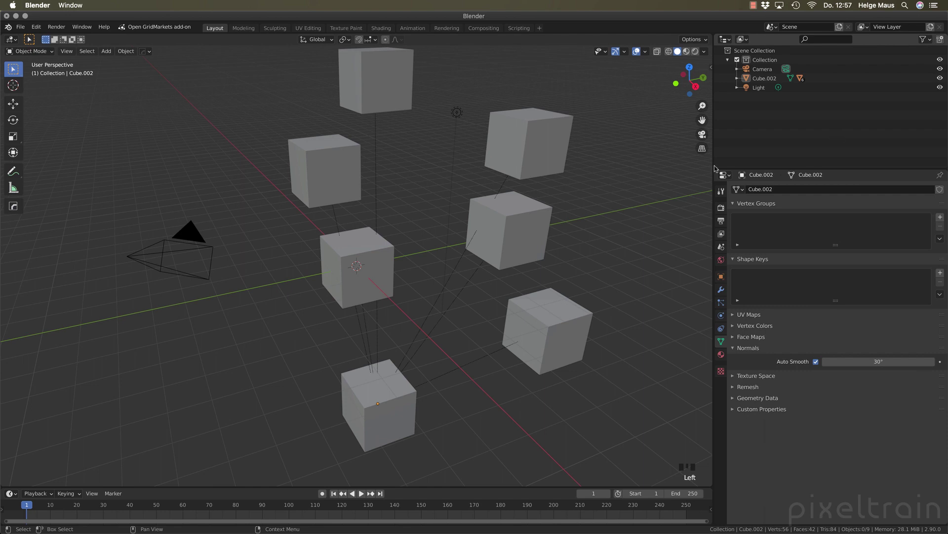
- Select the original cube plus Cube.001 to examine the scene statistics in the status bar, and clear the selection
middle_drag(608, 239, 570, 254)
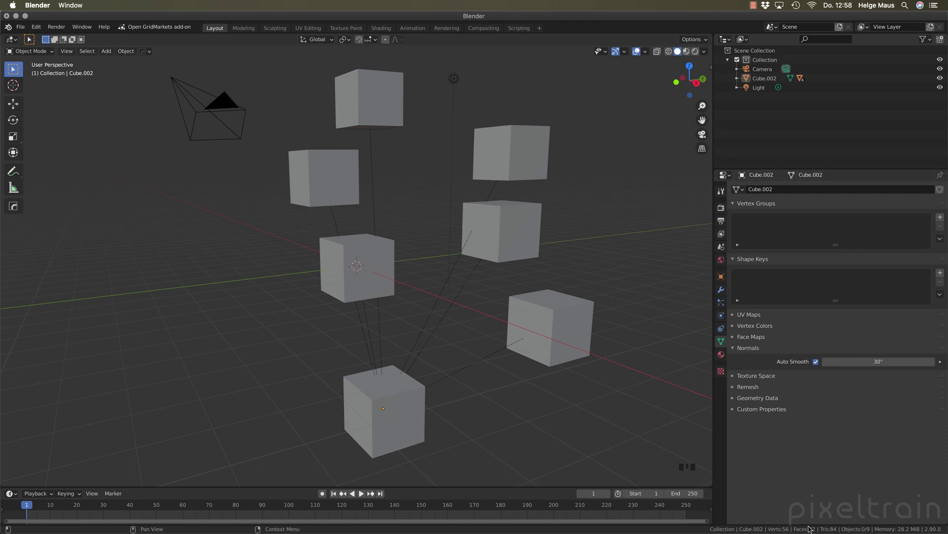
click(364, 283)
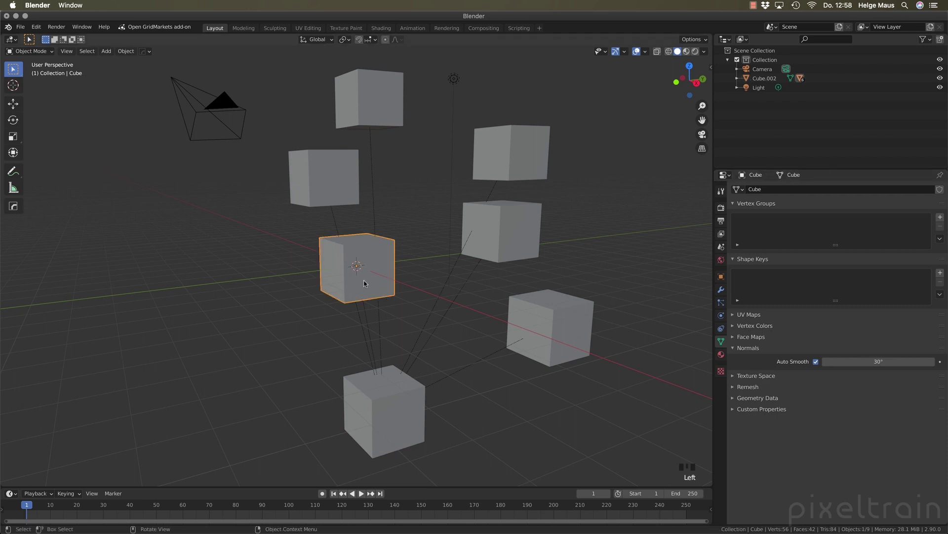
shift+click(512, 237)
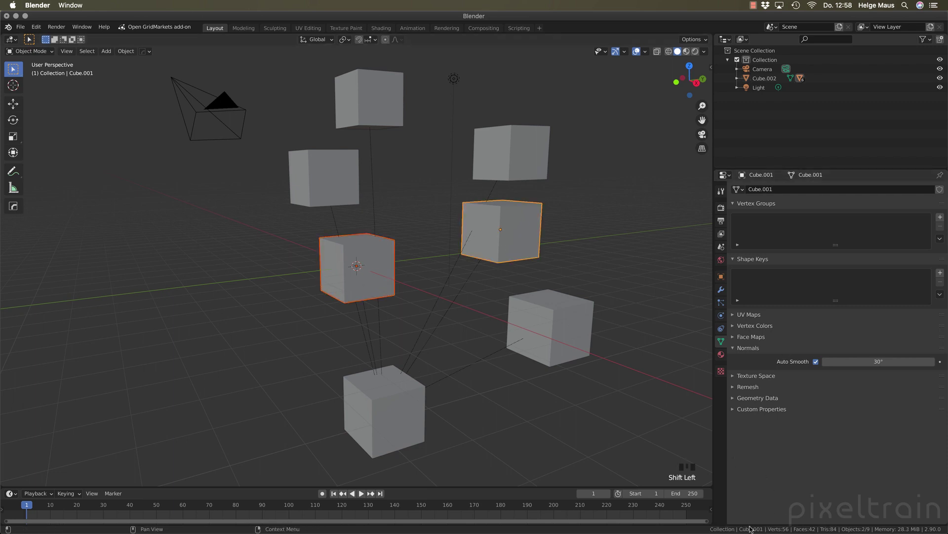
click(243, 325)
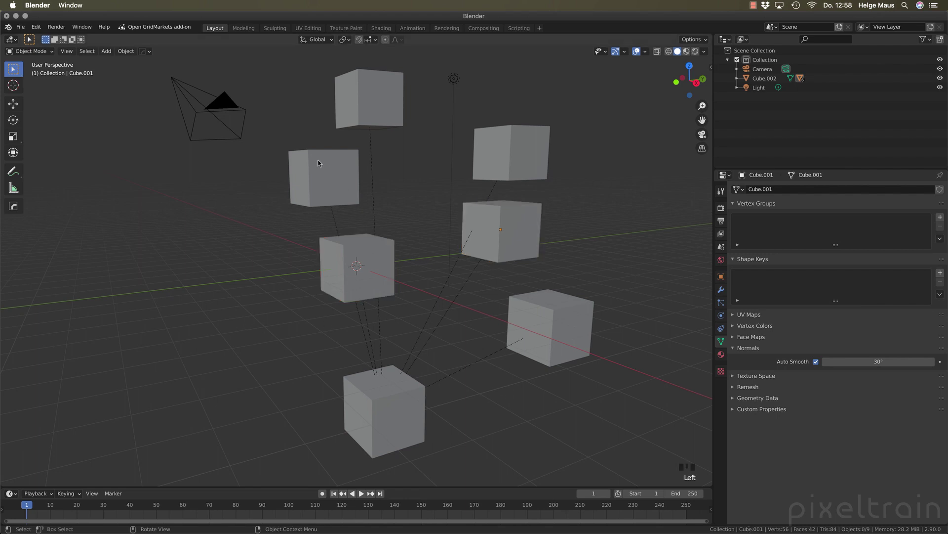
- Select one side face of Cube.004 in Edit Mode with face selection, examine the status bar statistics, and return to Object Mode
click(318, 160)
key(Tab)
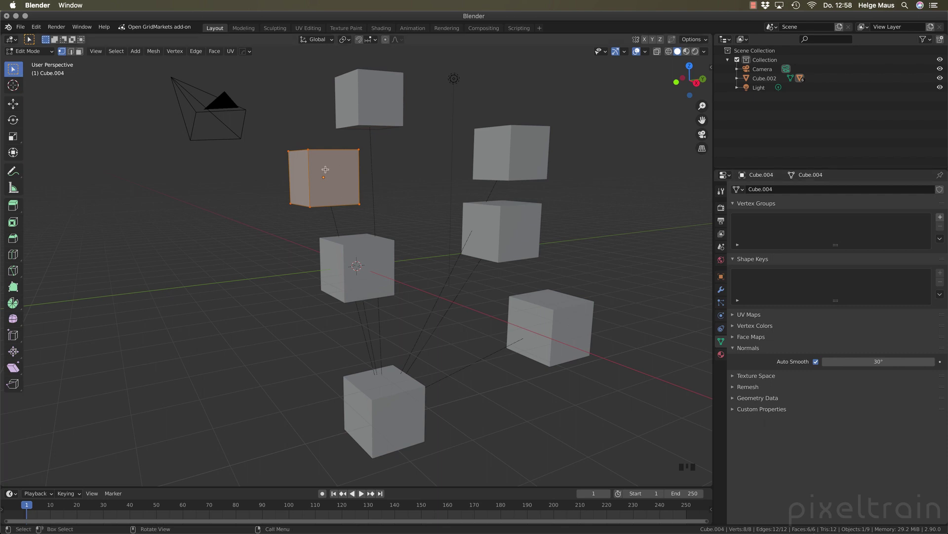
click(78, 53)
click(299, 178)
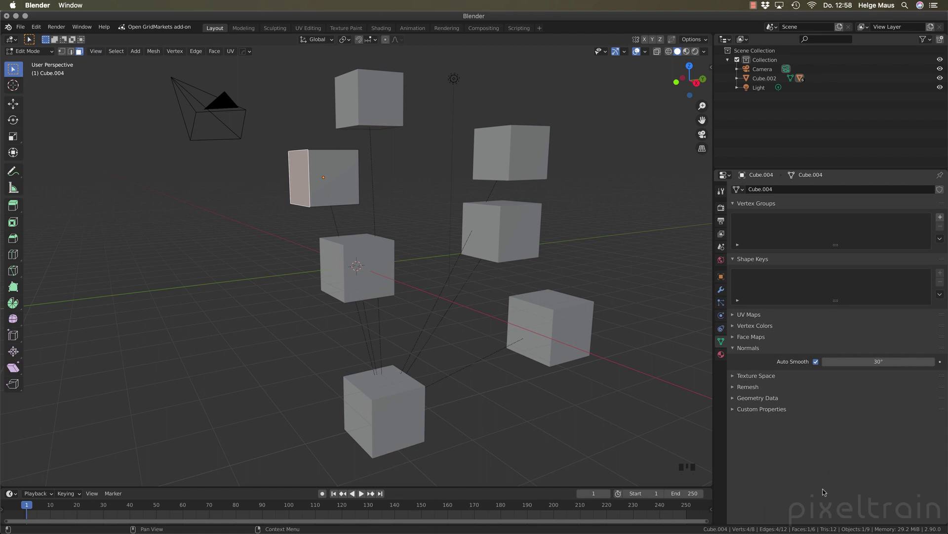
key(Tab)
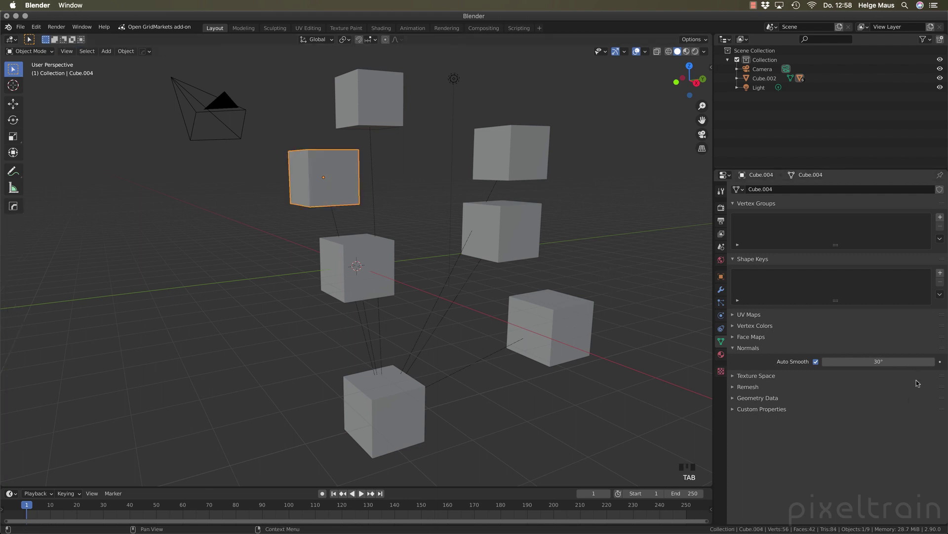
- Review the status bar's display options, clear the selection, and enable the Statistics overlay in the 3D viewport
right_click(801, 528)
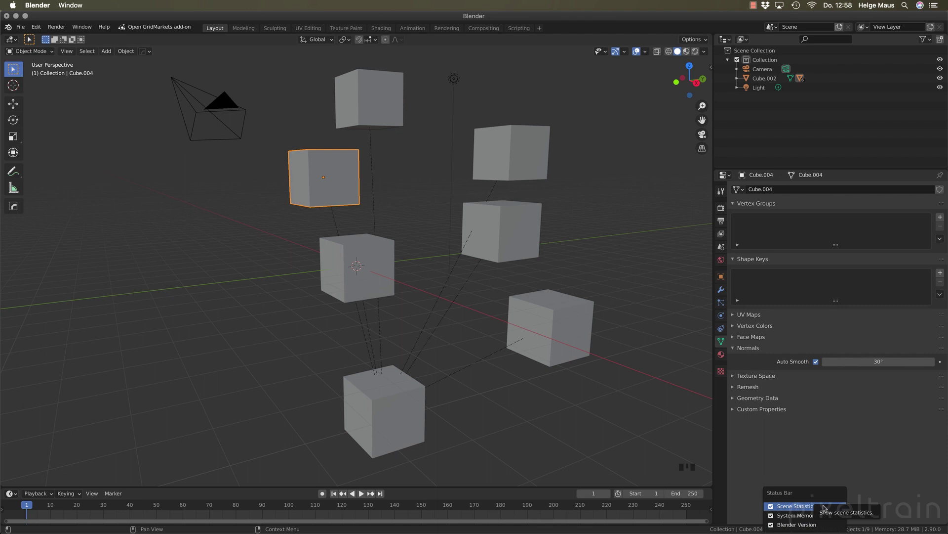
click(607, 414)
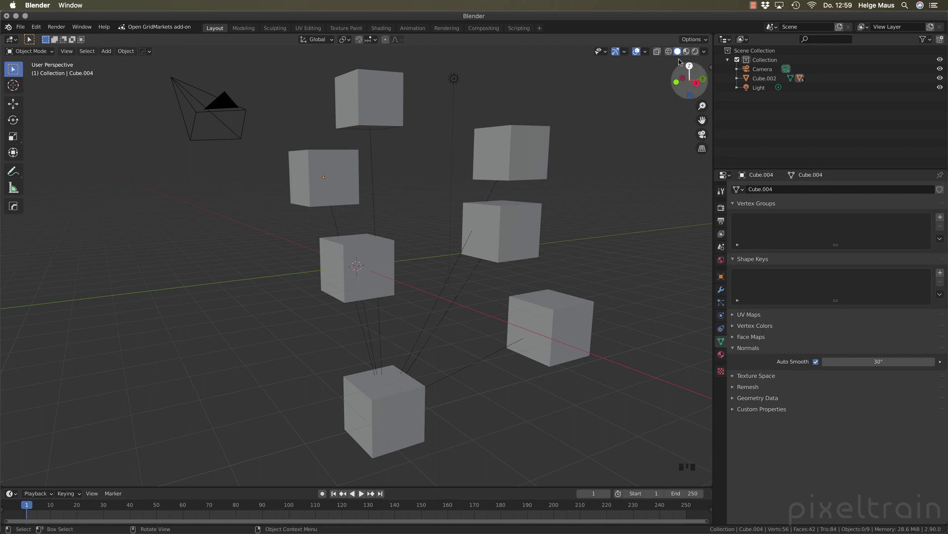
click(646, 53)
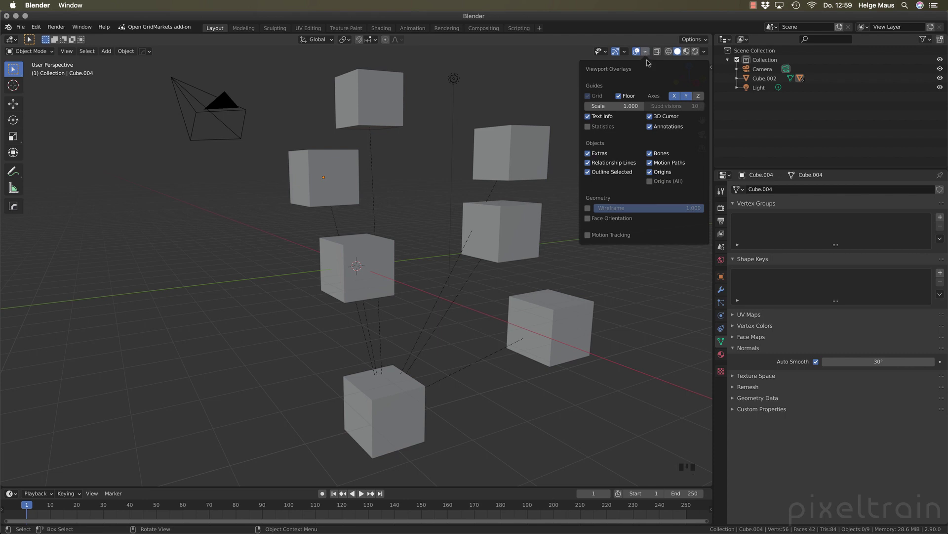
click(588, 128)
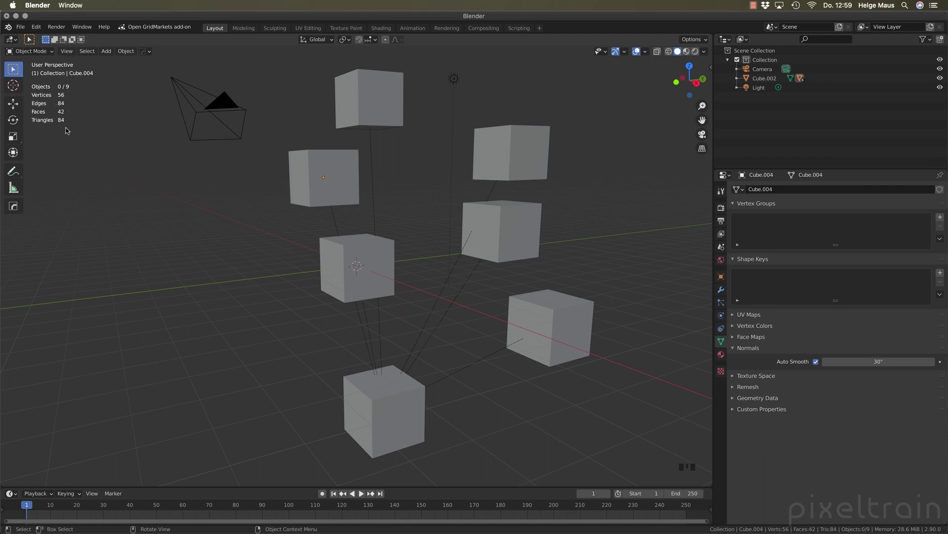
- Select all of Cube.004's geometry in Edit Mode to examine the viewport statistics, and return to Object Mode
mouse_move(351, 180)
middle_down()
mouse_move(358, 198)
mouse_move(345, 165)
middle_up()
click(345, 165)
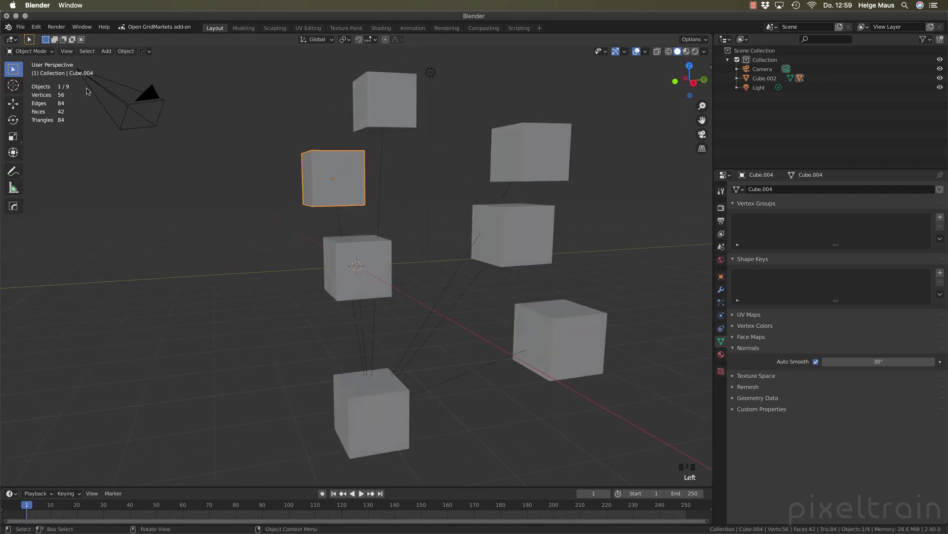
click(341, 183)
key(Tab)
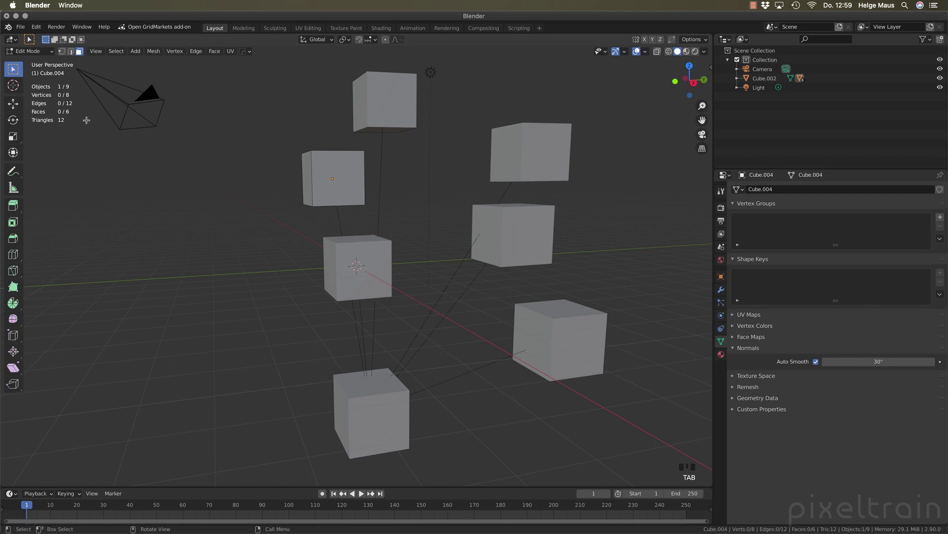
middle_drag(352, 176, 386, 112)
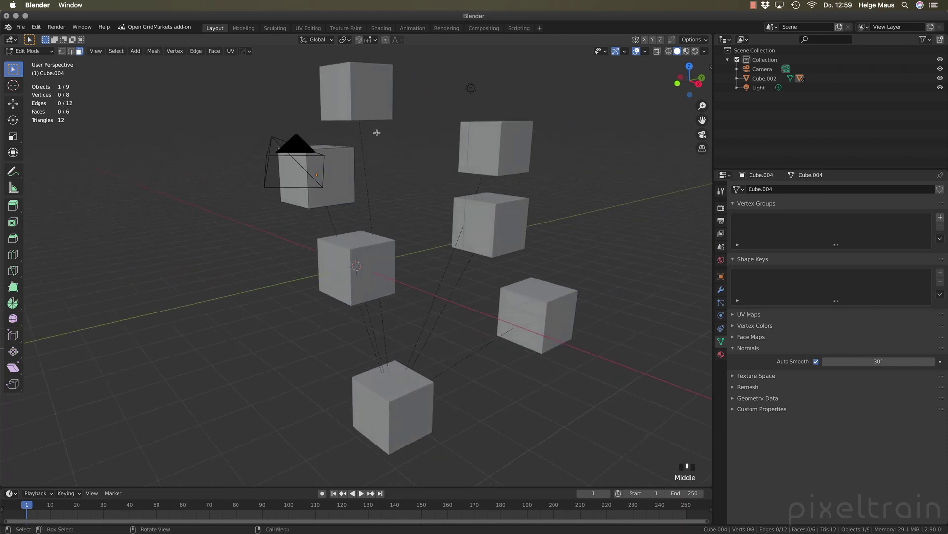
key(a)
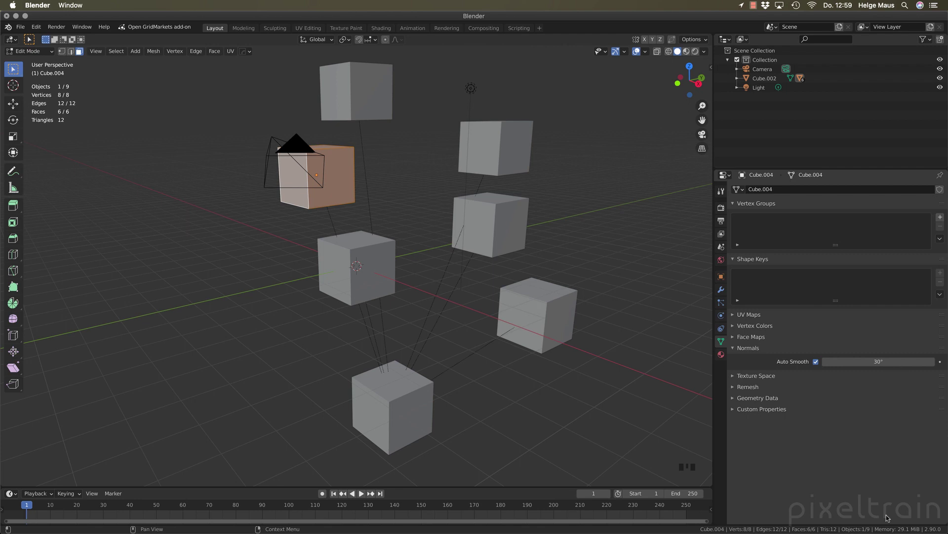
key(Tab)
- Open the About Blender information to view the version and build details
mouse_move(267, 247)
middle_down()
mouse_move(262, 240)
mouse_move(256, 253)
middle_up()
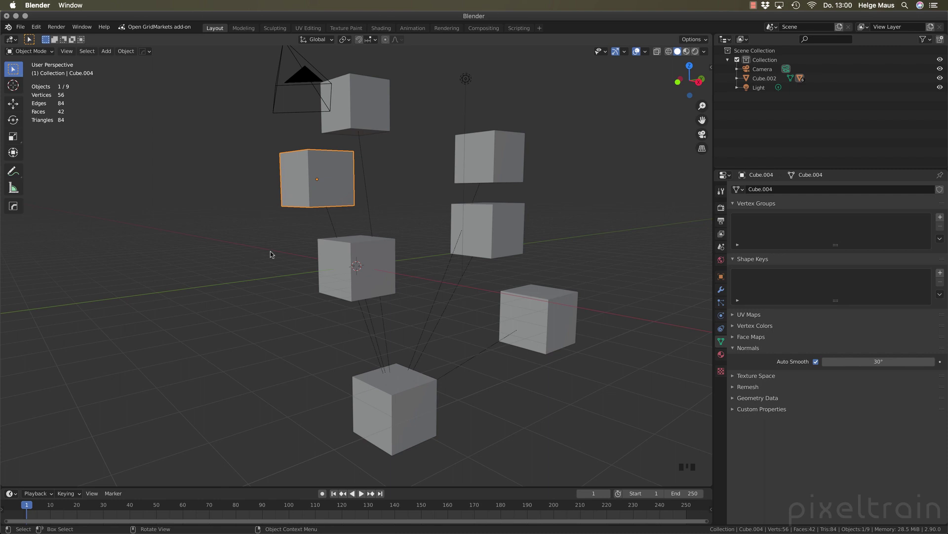
click(9, 28)
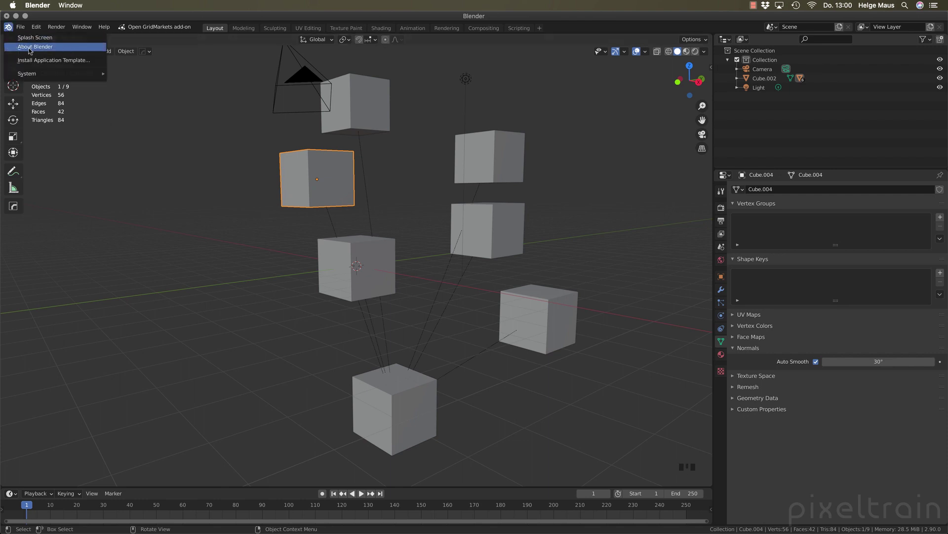
click(62, 50)
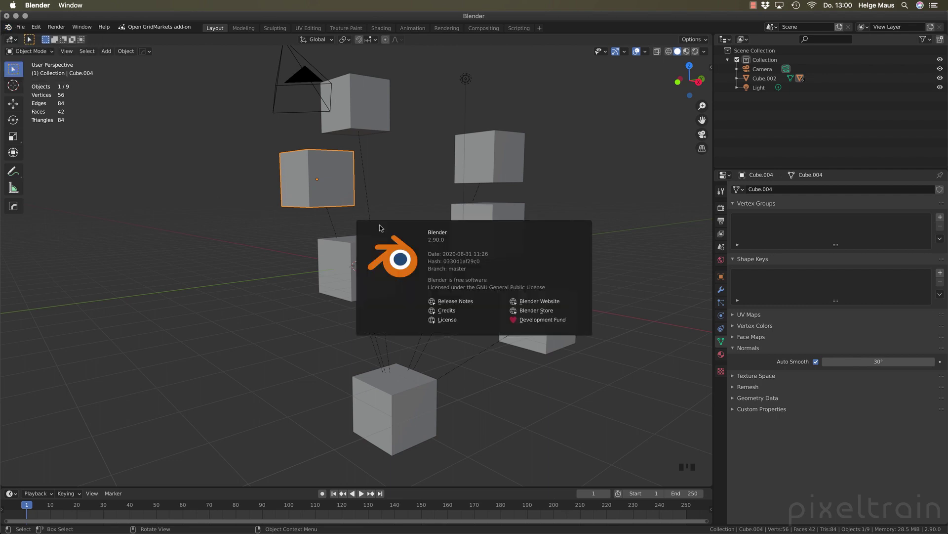
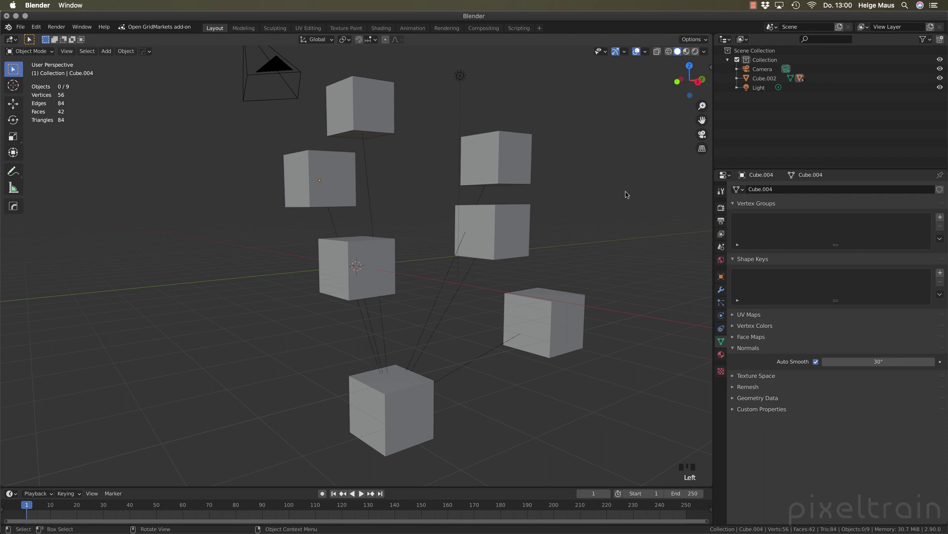
- Delete Cube.002 together with all its child cubes from the Outliner using Delete Hierarchy
click(764, 78)
right_click(753, 78)
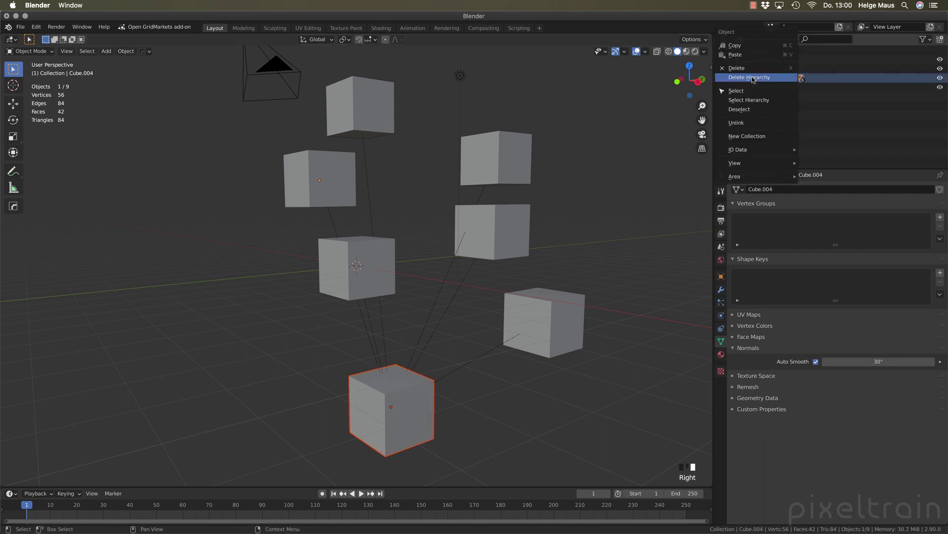
click(753, 78)
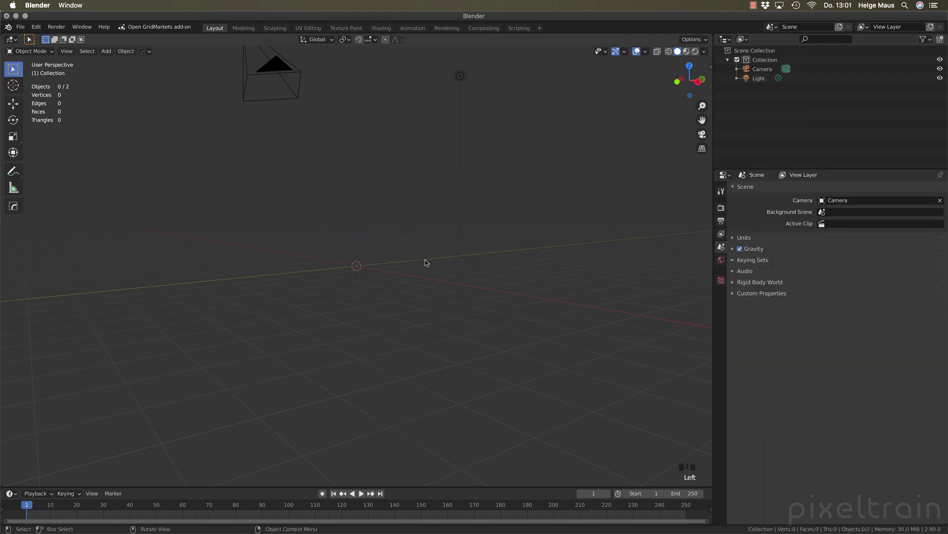
- Add a Monkey mesh to the empty scene and frame it in the viewport with its face visible
key(shift+a)
click(514, 344)
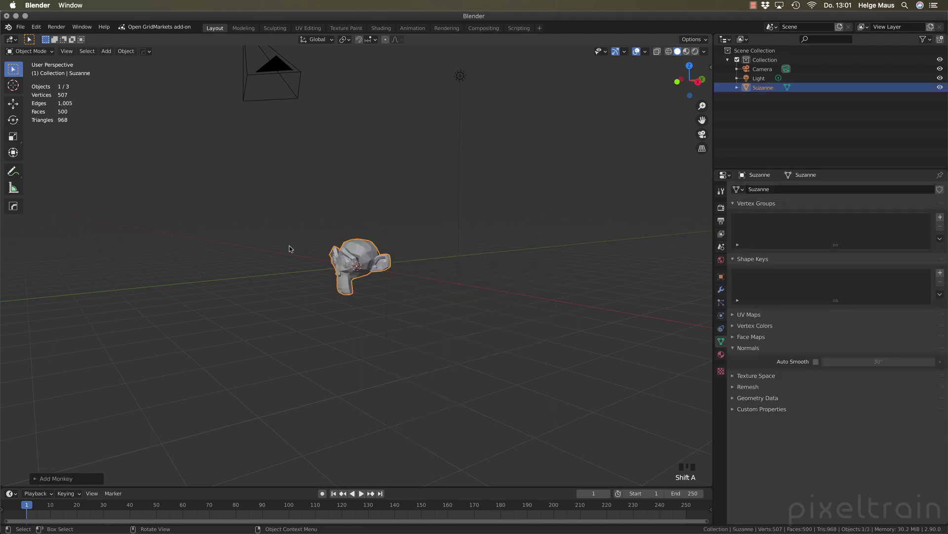
key(KP_Decimal)
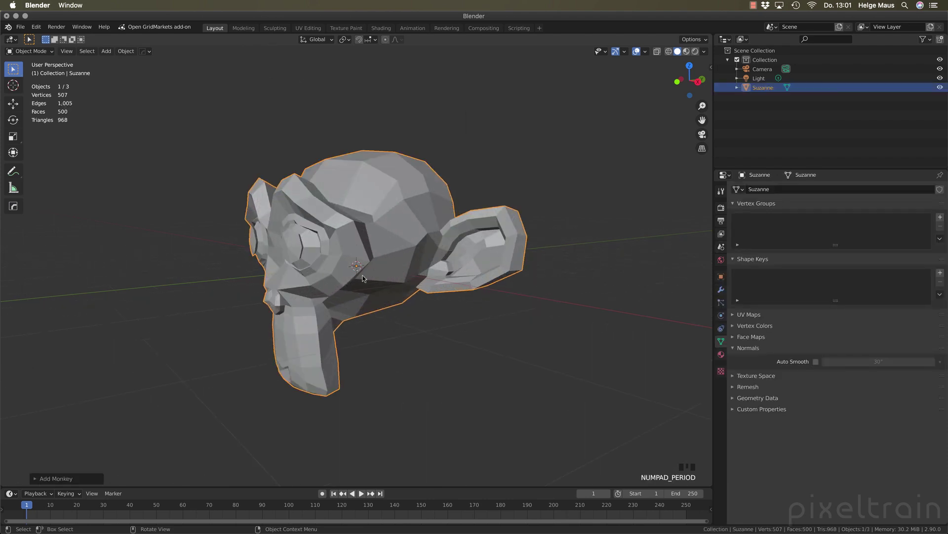
middle_drag(363, 278, 372, 164)
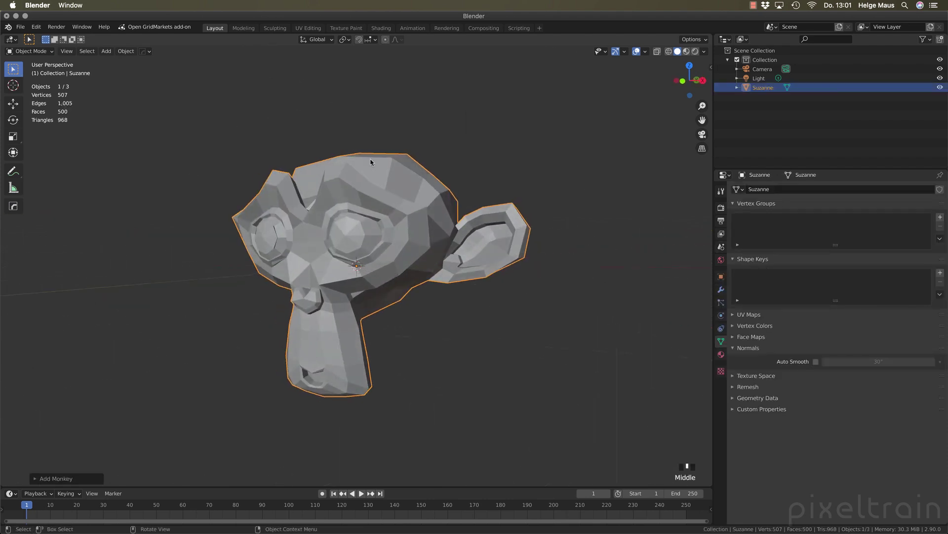
- Search the operators for "quick", add Quick Smoke to the Quick Favorites, and close the search
key(F3)
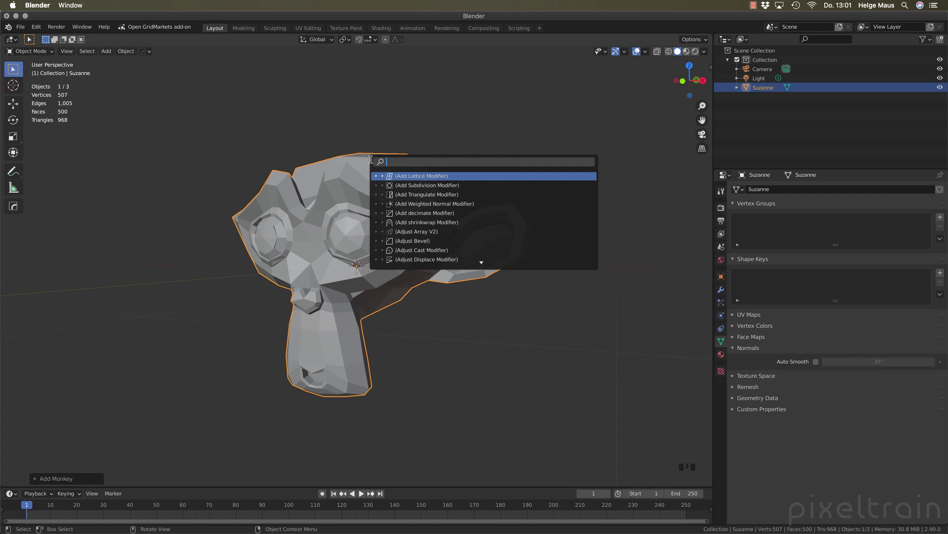
text(qui)
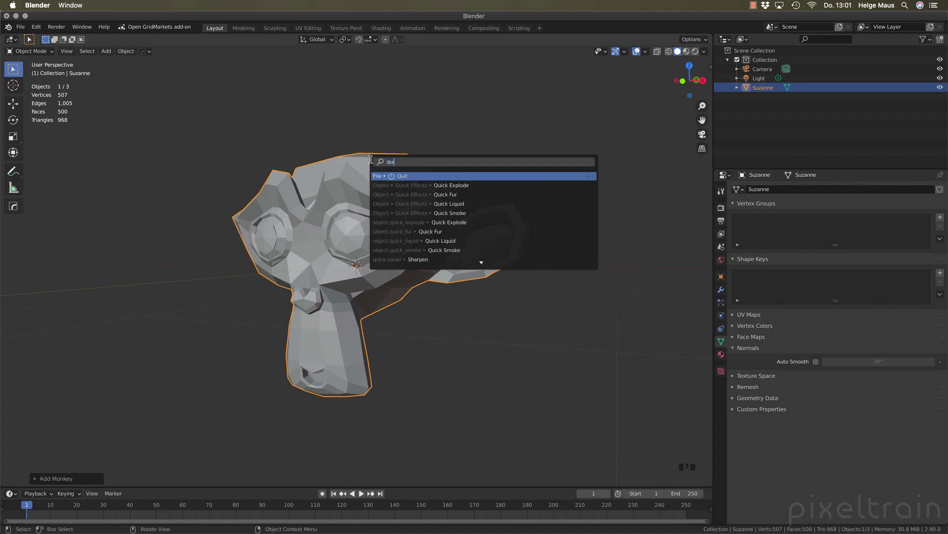
text(ck)
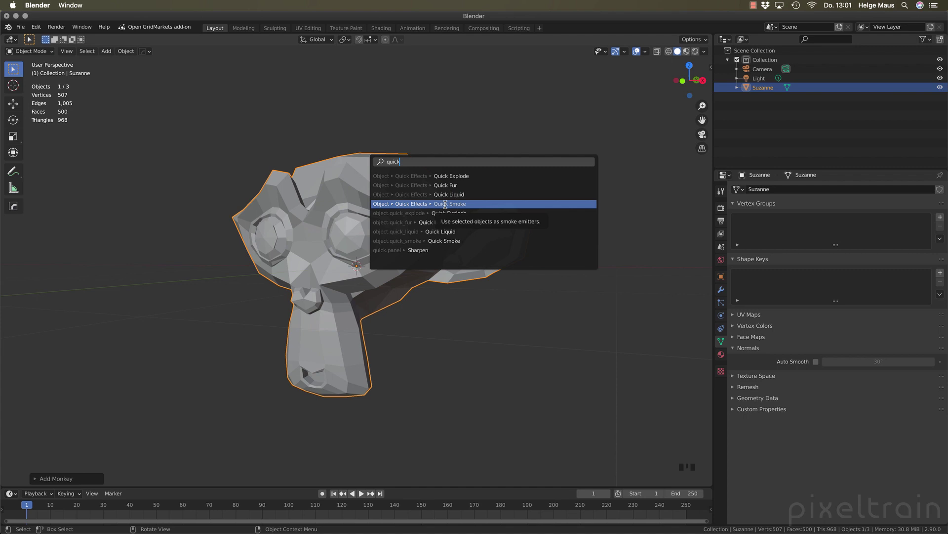
right_click(420, 203)
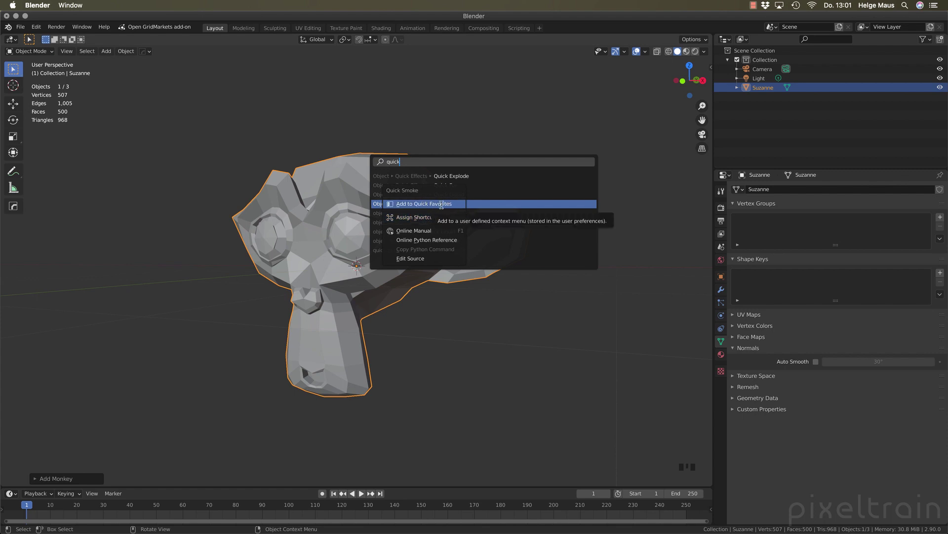
click(442, 205)
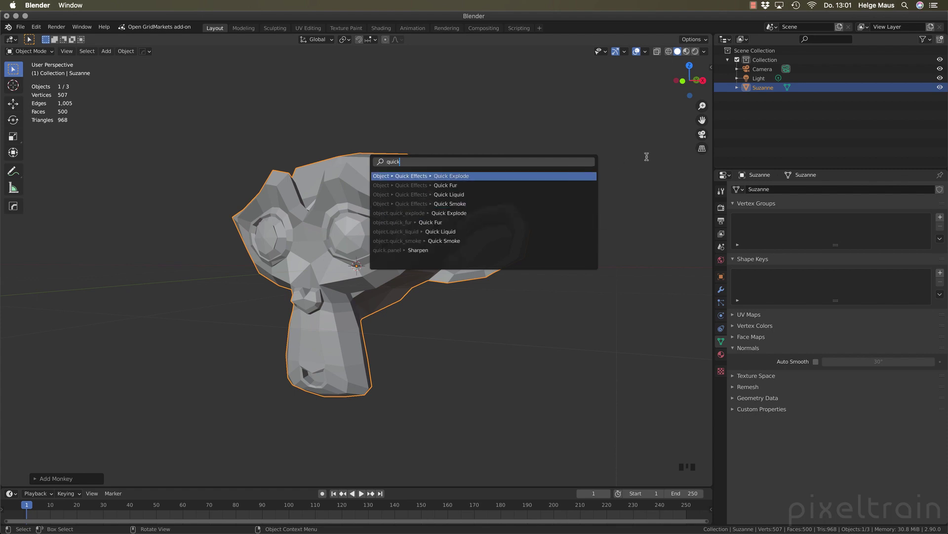
key(Escape)
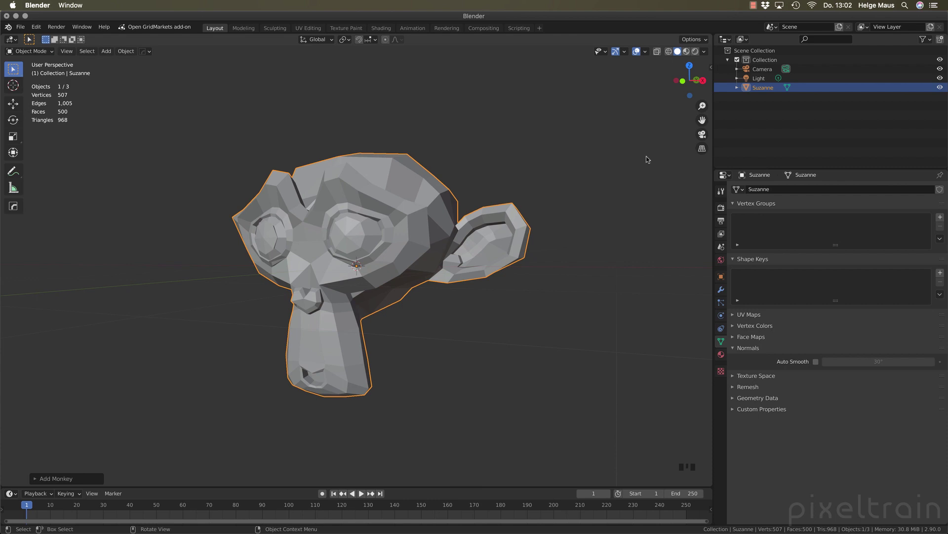
- Create a new material for Suzanne and enlarge the Properties editor upward to show more material settings
click(722, 355)
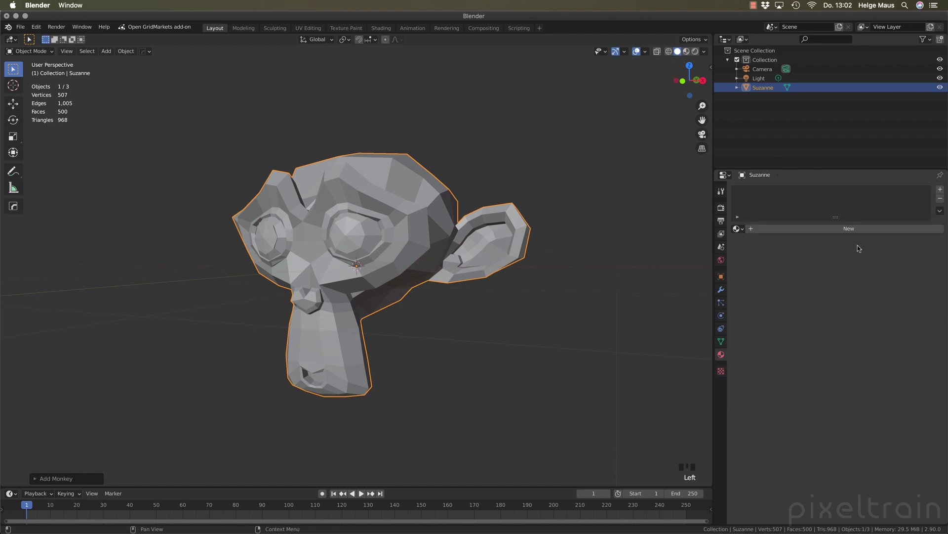
click(858, 229)
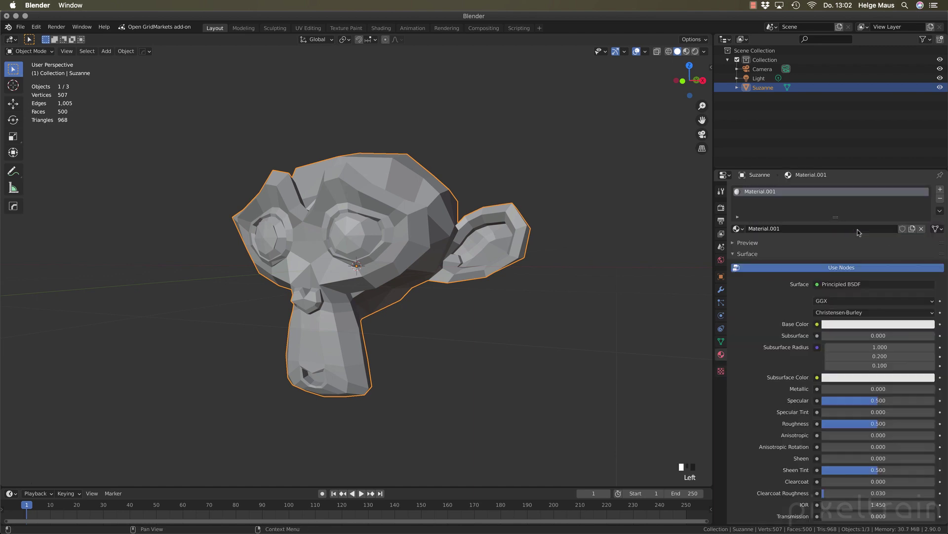
drag(853, 169, 854, 107)
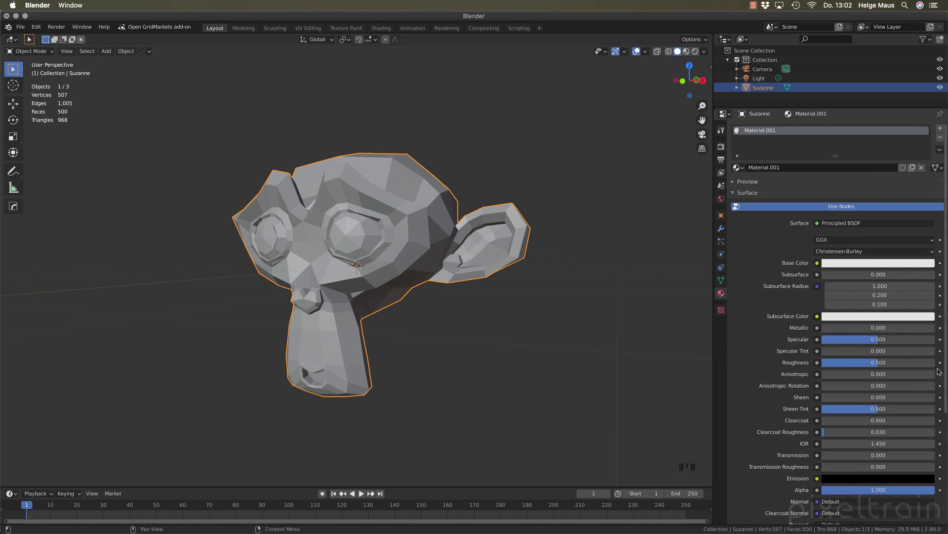
- Insert a keyframe on the material's Base Color and remove it again
click(940, 262)
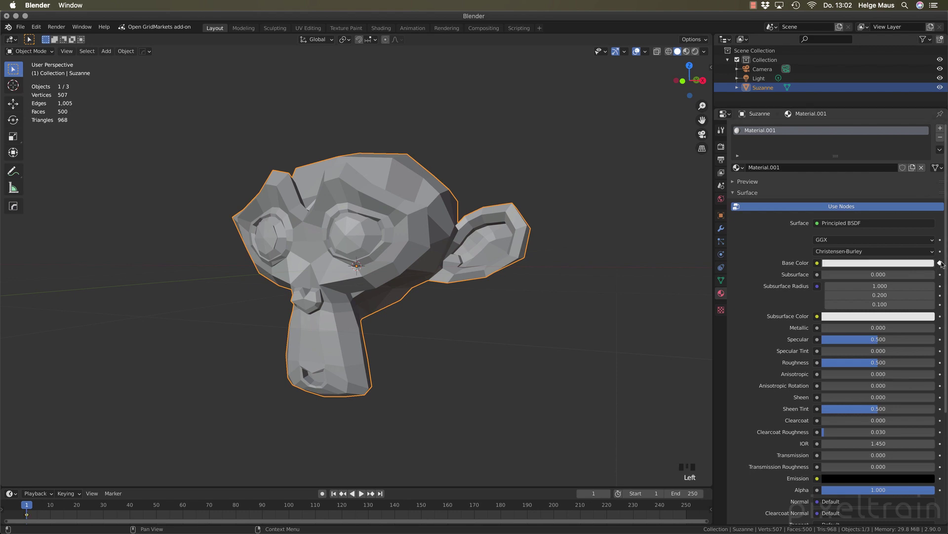
click(941, 264)
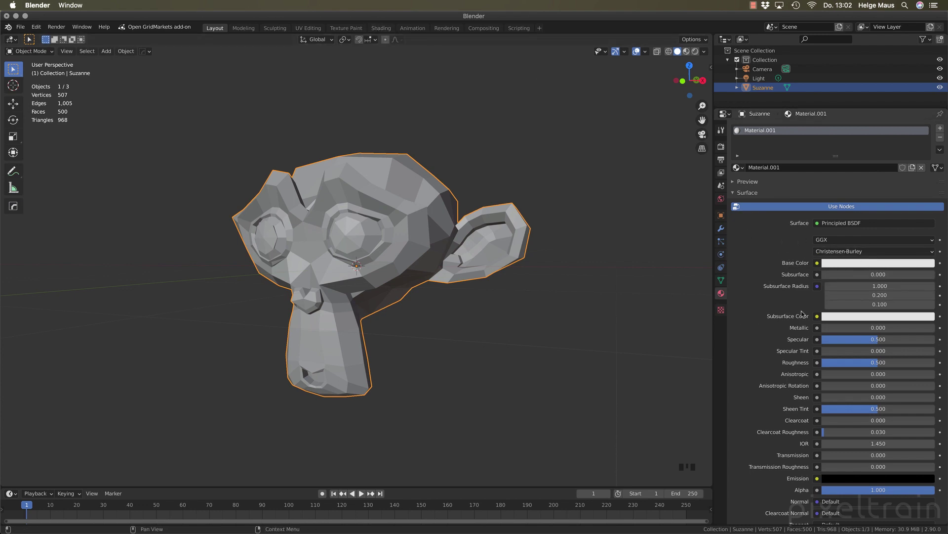
- Review the node types available for the material's Base Color and assign a Checker Texture to it
click(818, 263)
scroll(769, 359, down, 2)
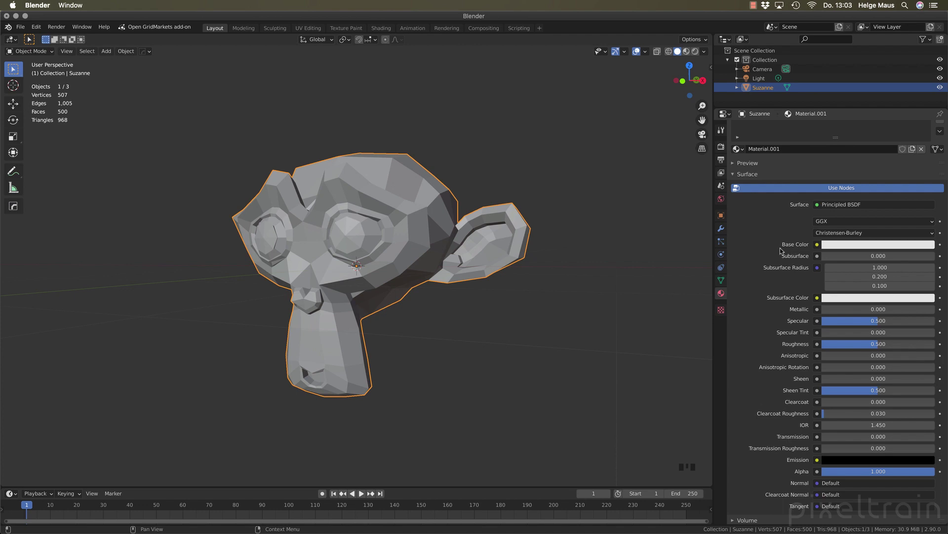
click(817, 244)
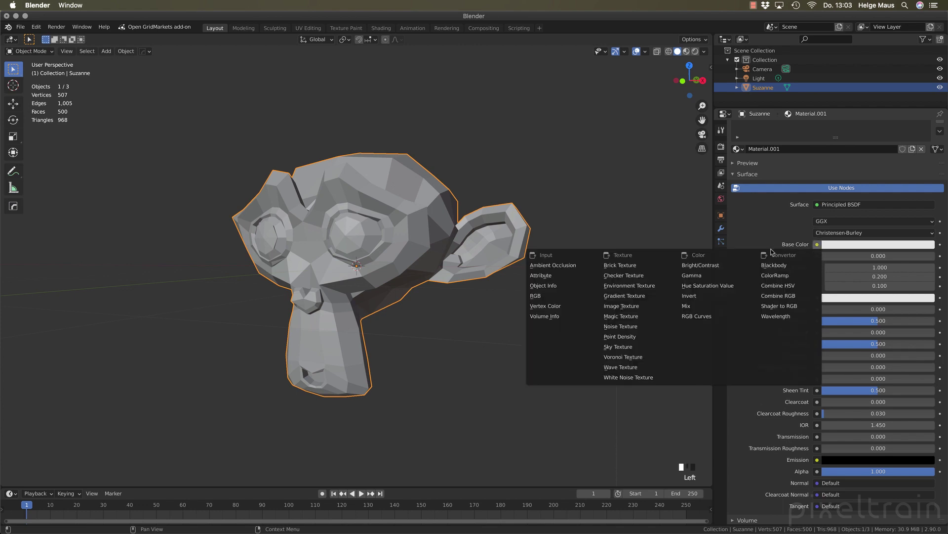
click(790, 246)
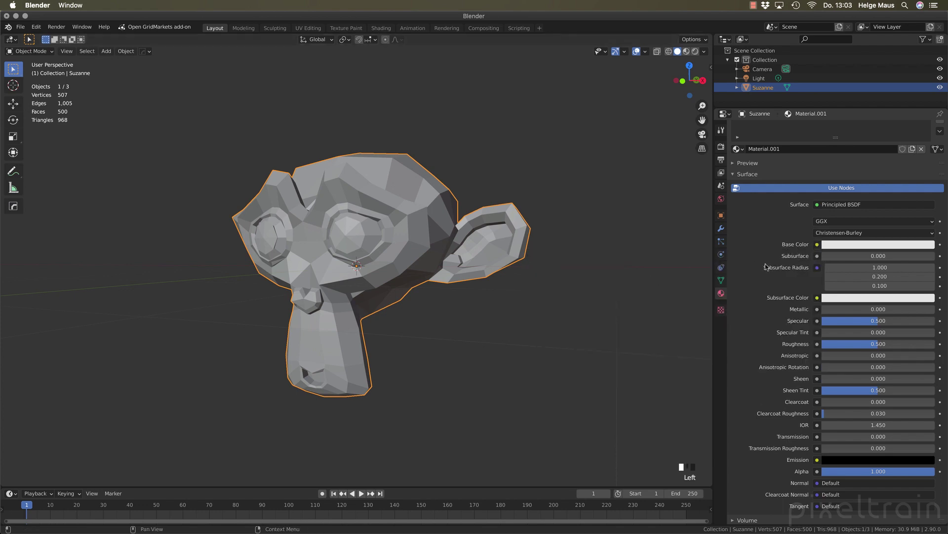
click(818, 244)
click(625, 276)
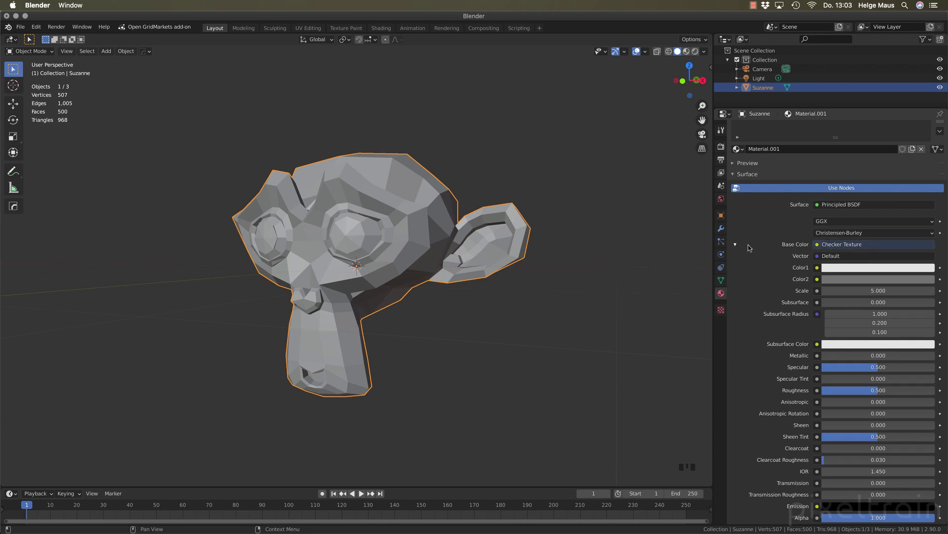
- Collapse the Base Color's Checker Texture settings and give Suzanne a level 3 subdivision
click(823, 246)
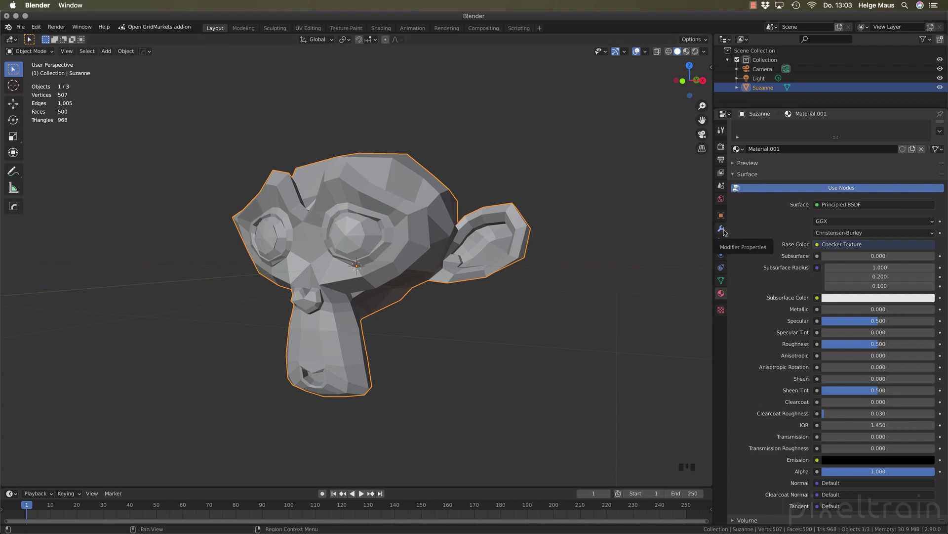
click(376, 238)
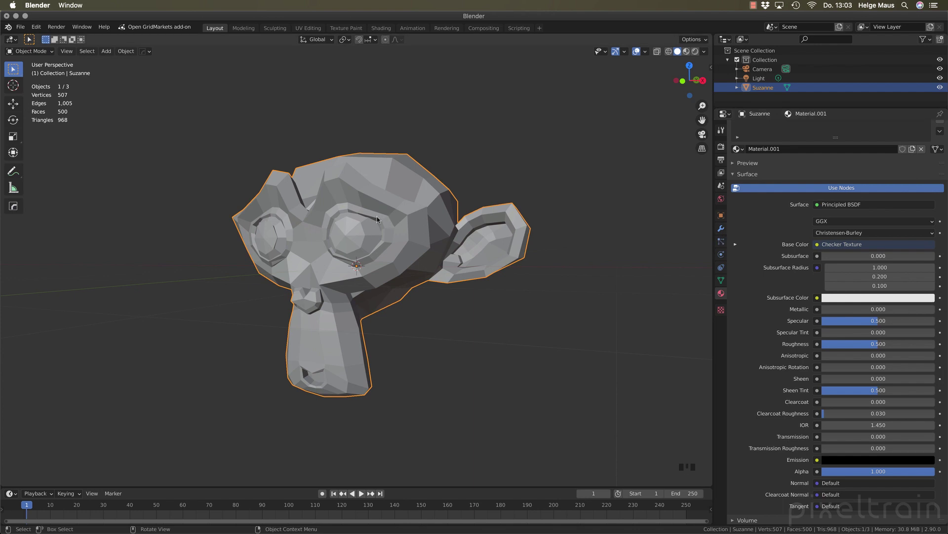
key(ctrl+3)
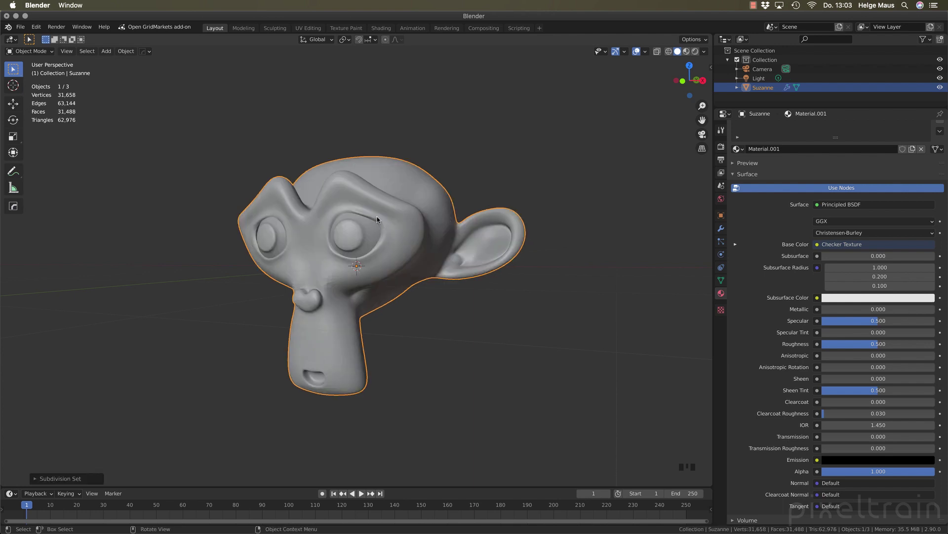
middle_drag(377, 220, 359, 268)
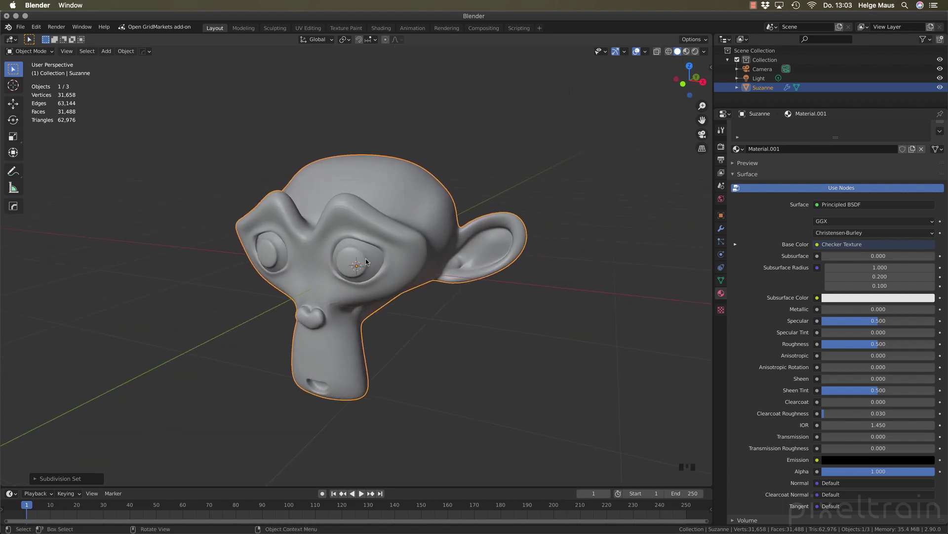
- Add a Displace modifier to Suzanne and create a new texture for it
click(721, 229)
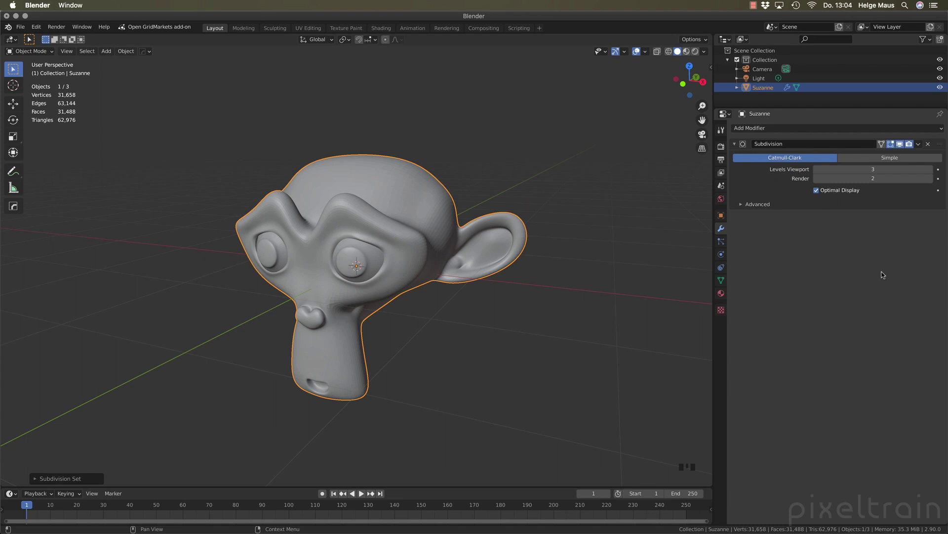
click(895, 129)
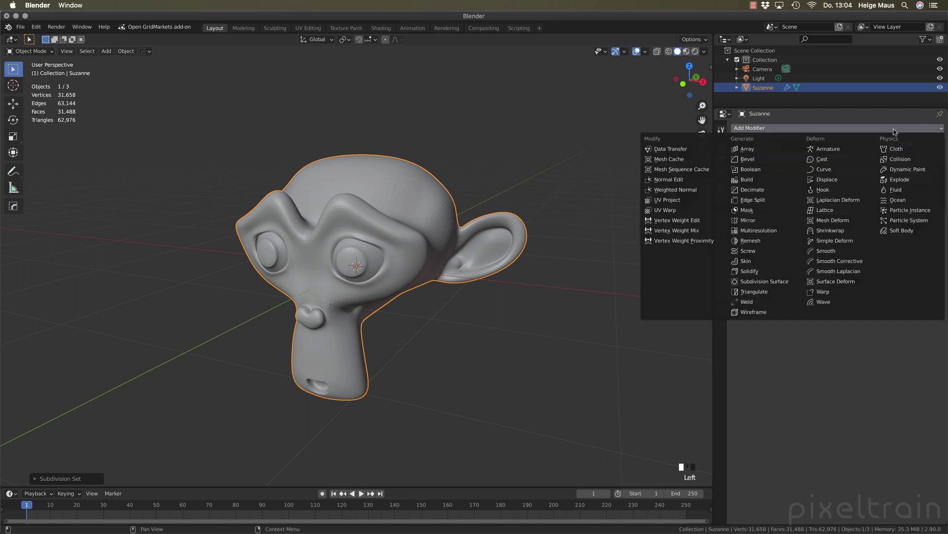
click(838, 181)
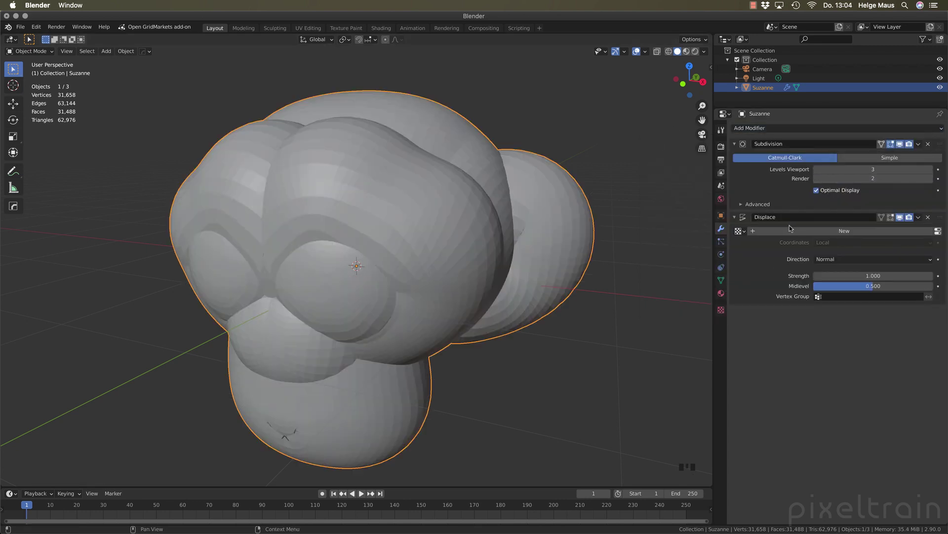
click(834, 230)
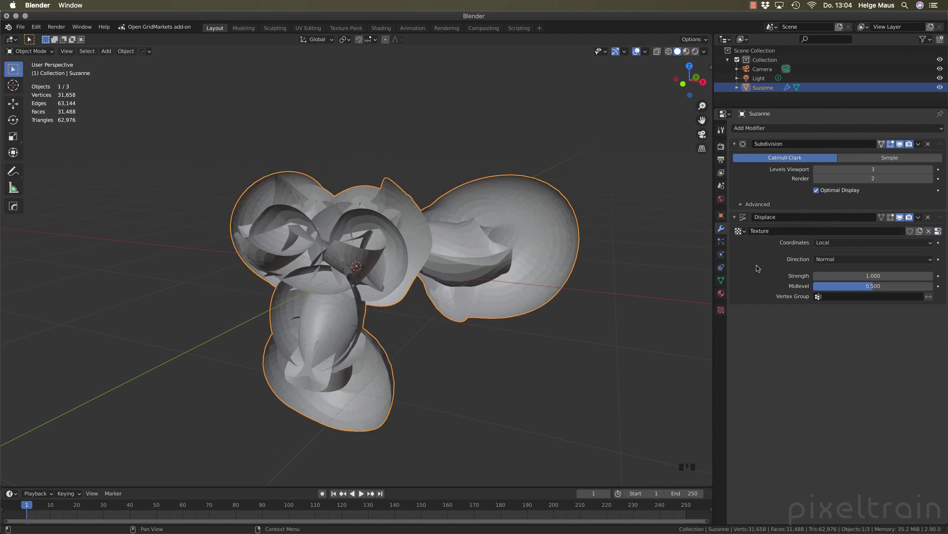
- Try the Noise type for the displacement texture and settle on Clouds as its type
click(721, 310)
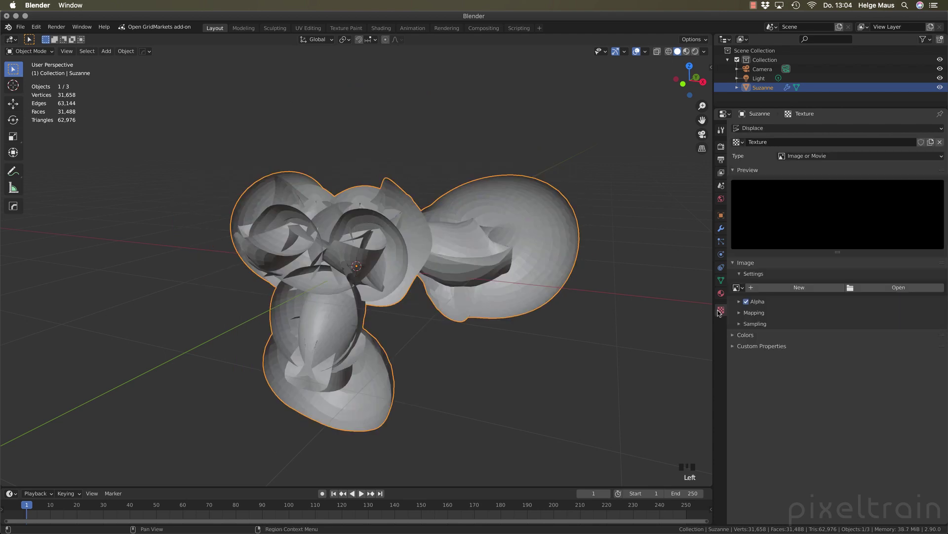
click(830, 156)
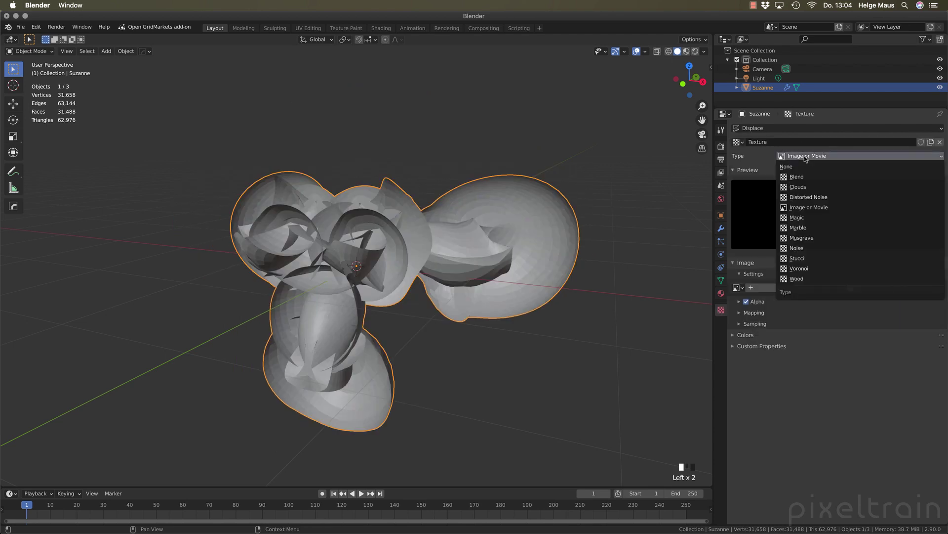
click(814, 250)
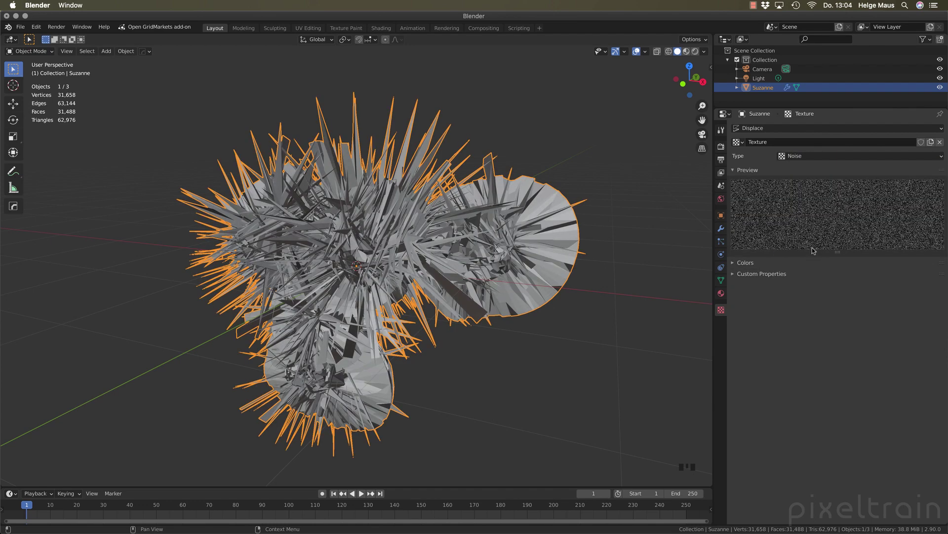
click(821, 157)
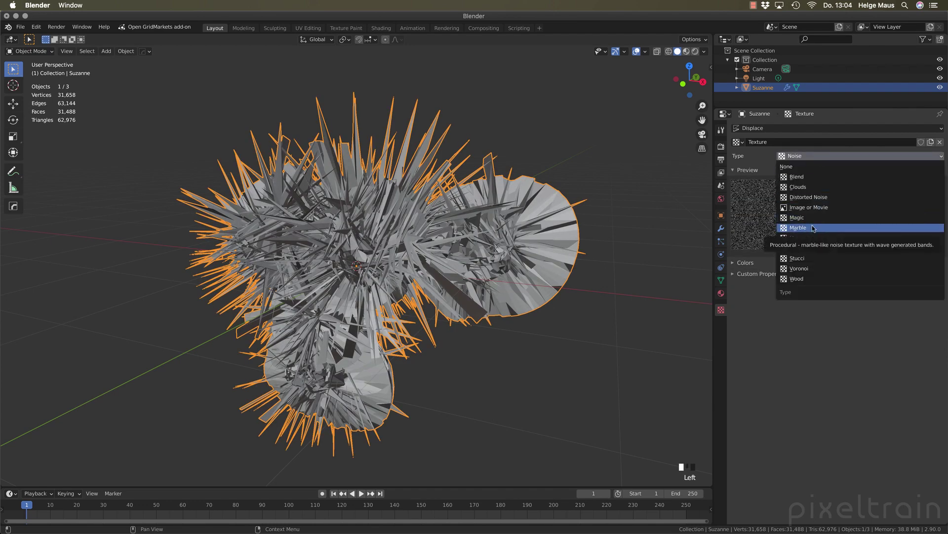
click(826, 187)
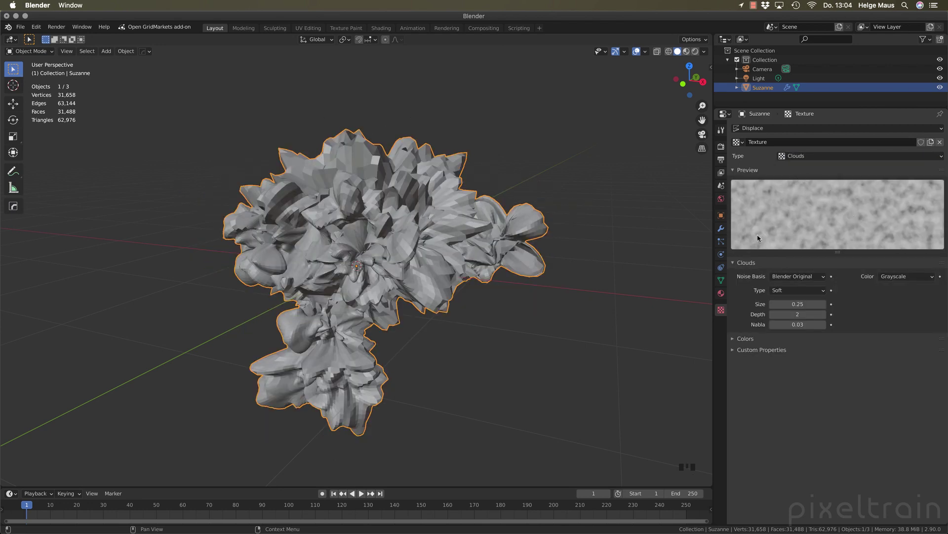
- Set the Displace modifier's strength to 0.2
click(721, 228)
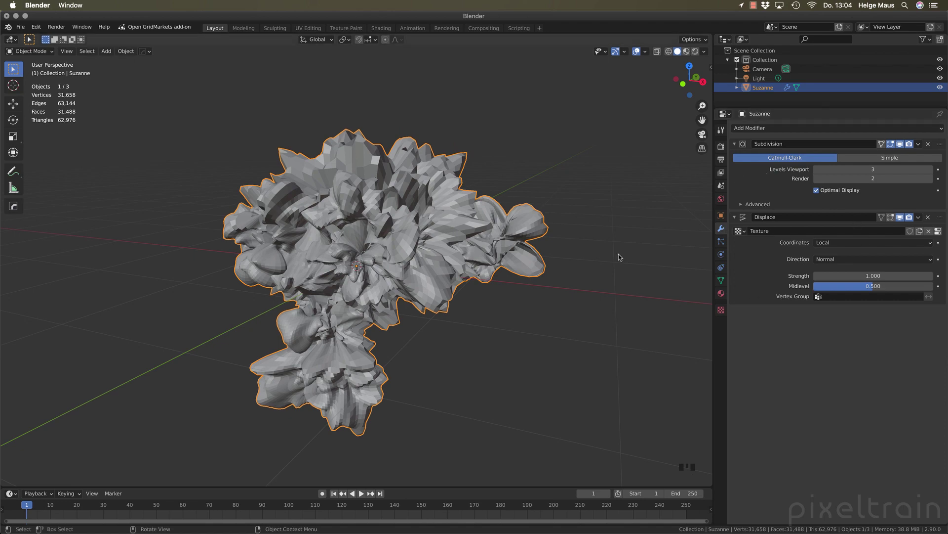
key(minus)
drag(874, 275, 889, 276)
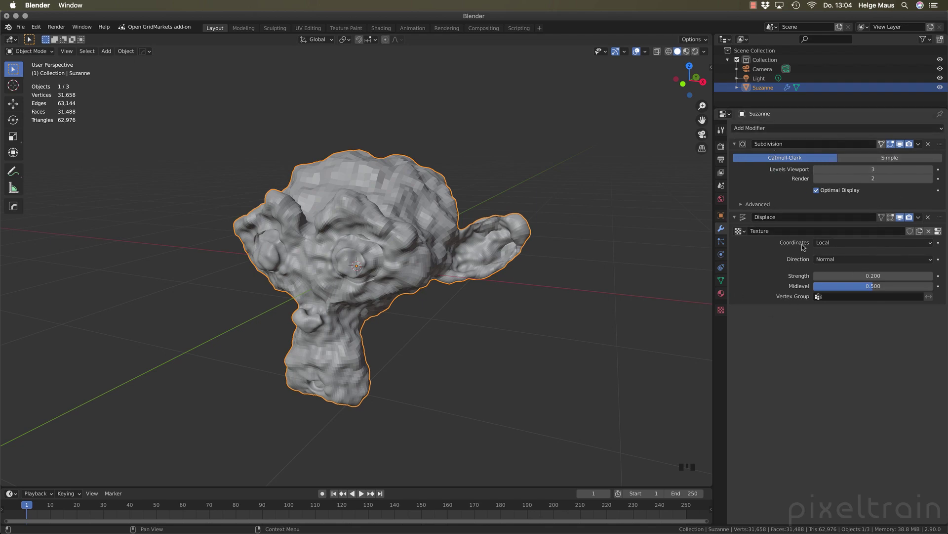
- Apply smooth shading to the displaced Suzanne
middle_drag(642, 323, 380, 203)
right_click(380, 203)
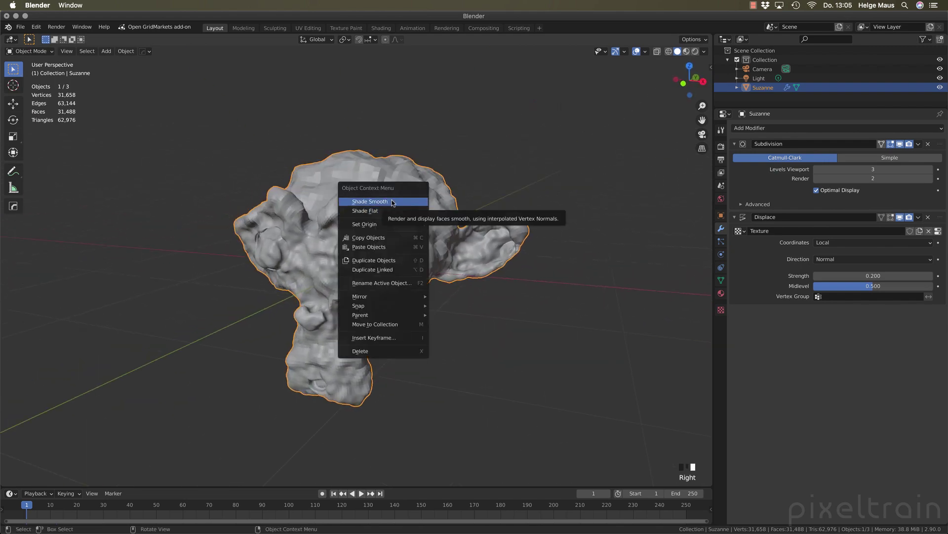
click(393, 202)
middle_drag(395, 204, 543, 265)
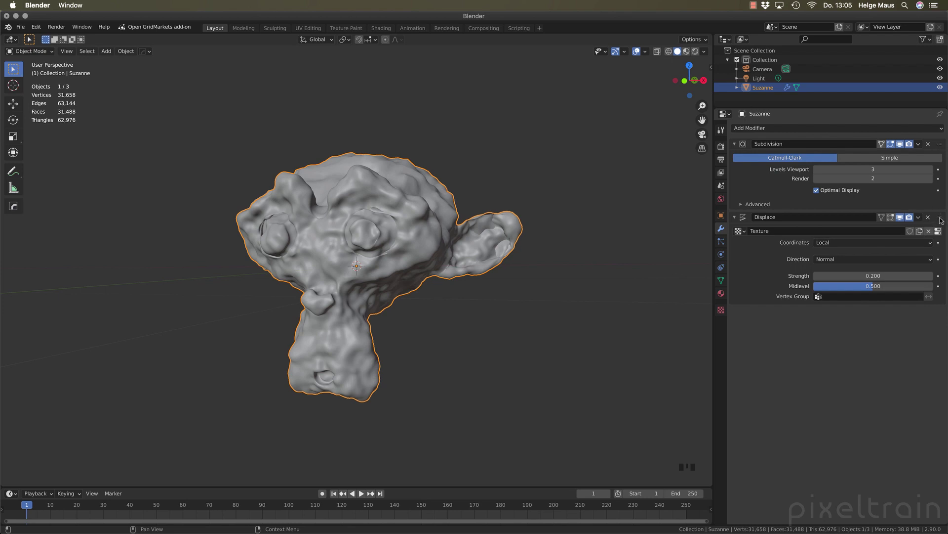
- Move the Displace modifier above Subdivision in the modifier stack and return it below
drag(940, 217, 941, 148)
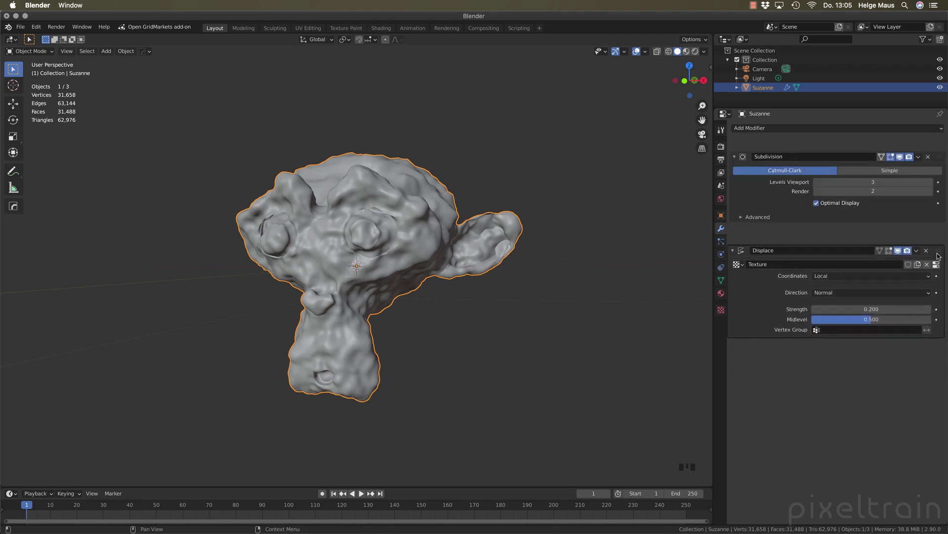
drag(941, 260, 944, 143)
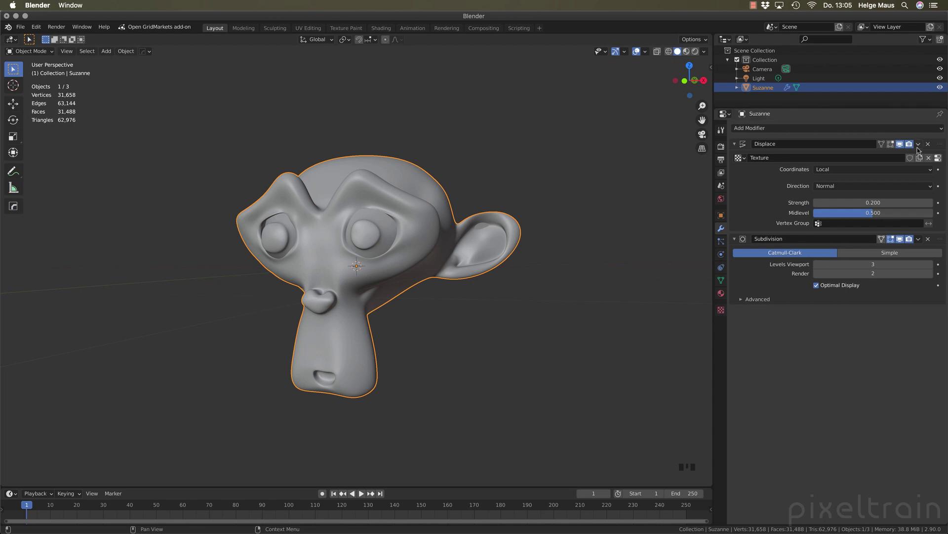
drag(940, 144, 929, 306)
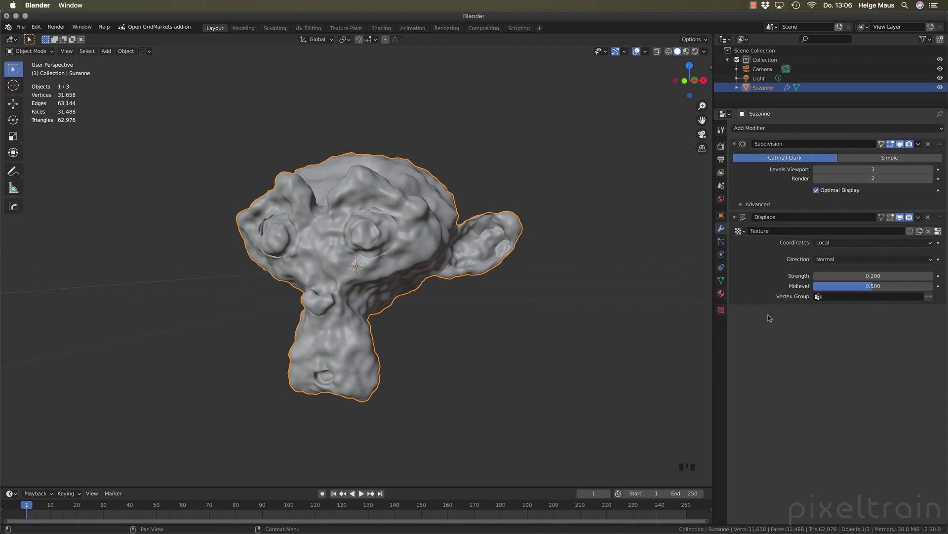
- Delete the Displace modifier from the stack with the shortcut and undo the deletion
click(767, 271)
key(x)
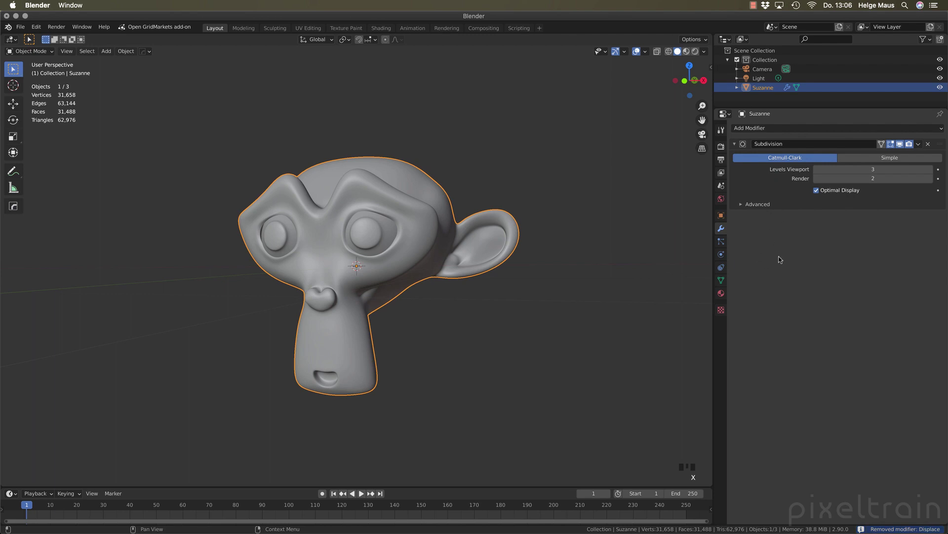
key(ctrl+z)
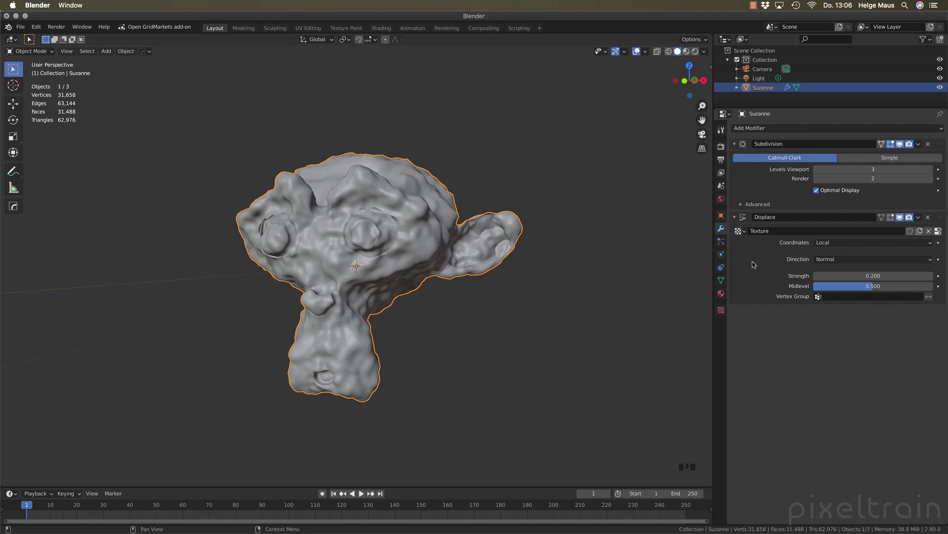
- Duplicate the Displace modifier and delete the duplicate
key(shift+d)
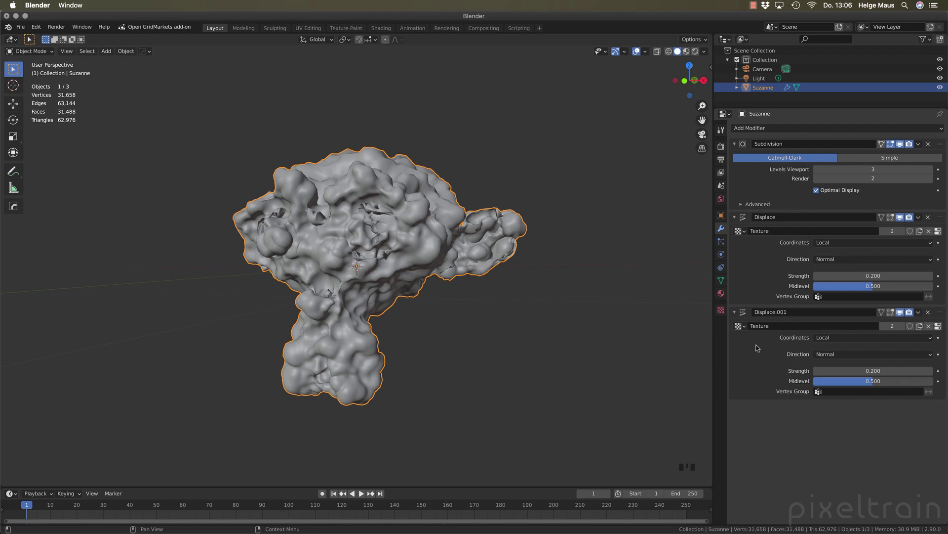
key(x)
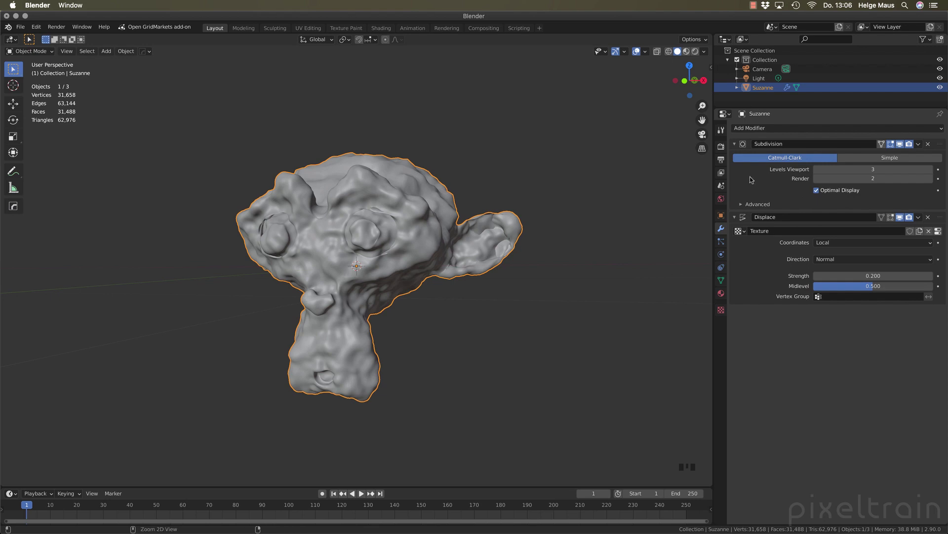
- Apply the Subdivision modifier and the Displace modifier to Suzanne's mesh
key(ctrl+a)
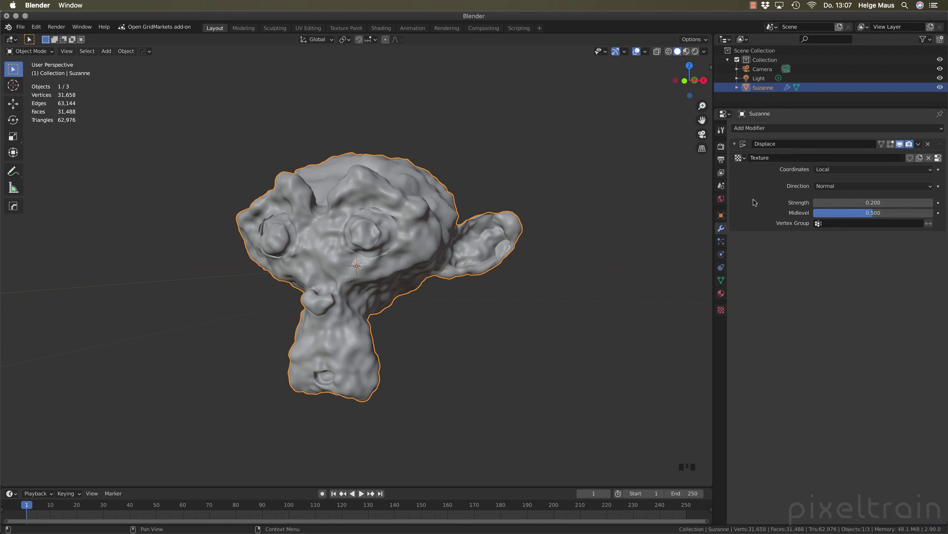
key(ctrl+a)
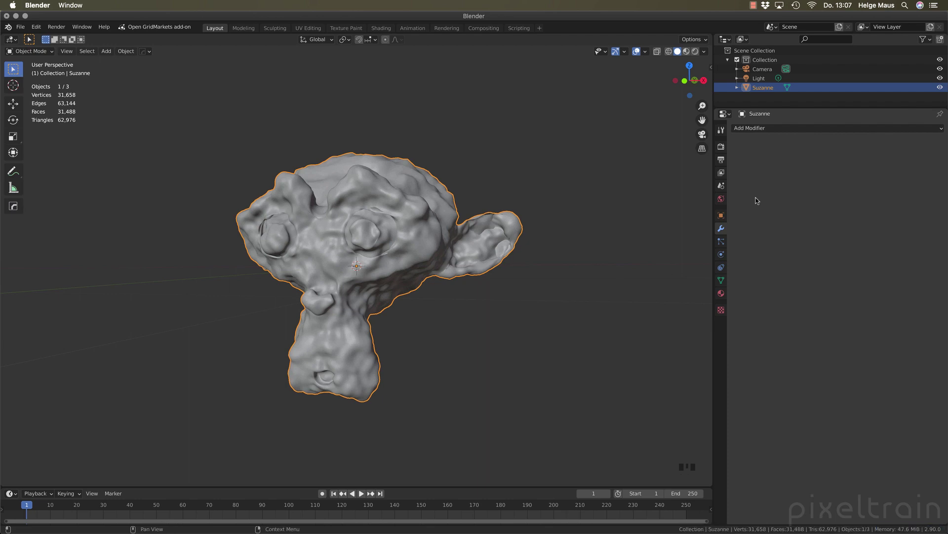
- Undo applying the modifiers back to the duplicated Displace and remove the Displace.001 modifier
key(ctrl+z)
key(ctrl+z)
key(ctrl+z)
key(ctrl+z)
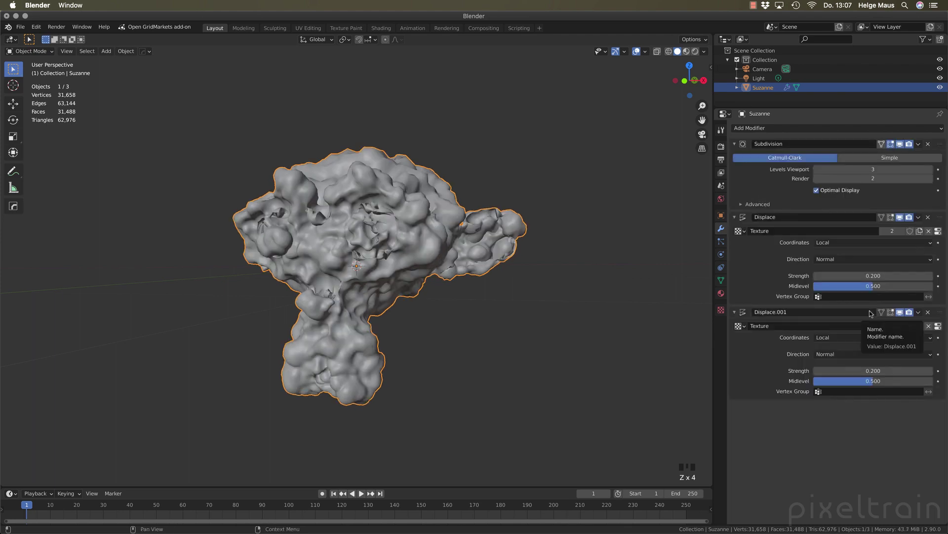
click(929, 312)
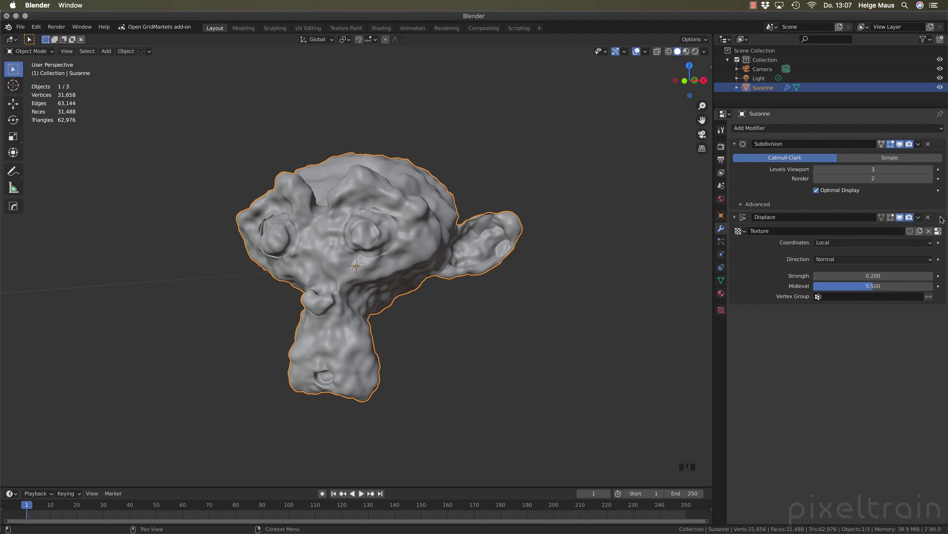
- Review the Displace modifier's extra operations, such as Save As Shapekey and Move to First, and deselect Suzanne
click(919, 217)
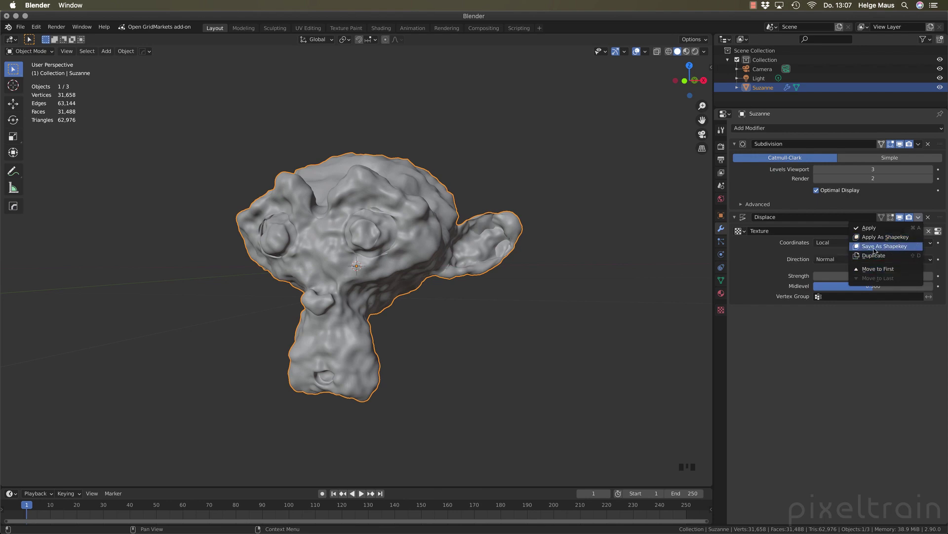
click(909, 247)
click(556, 302)
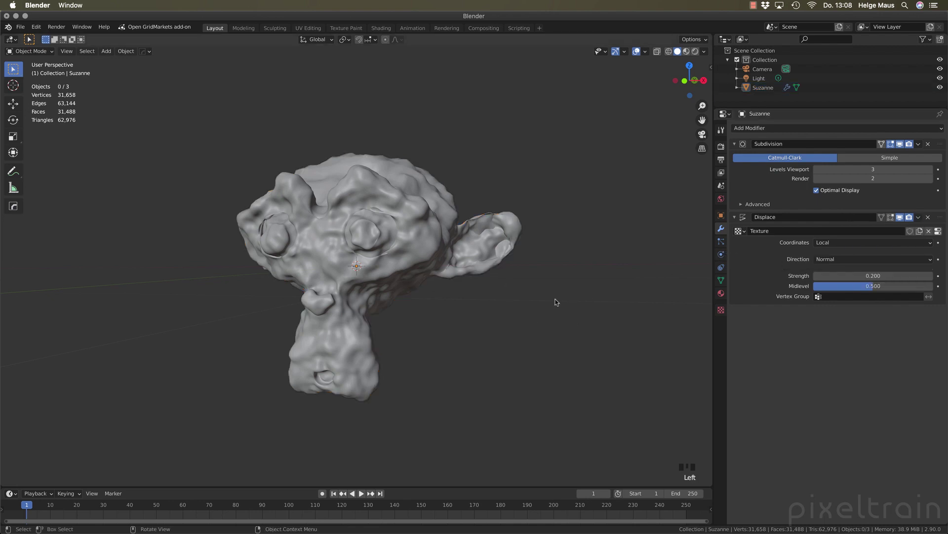
middle_drag(557, 302, 443, 307)
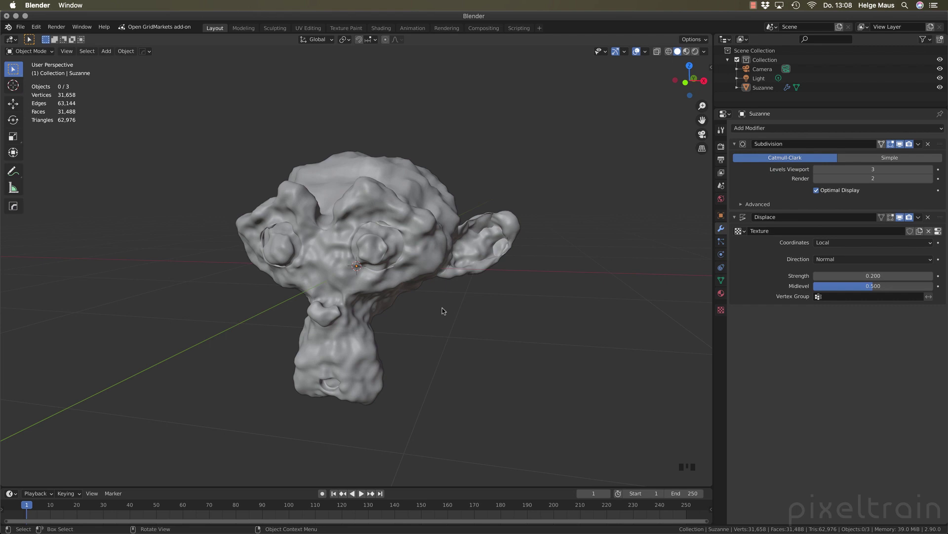
- Draw a straight annotation line beside Suzanne's face with the Annotate Line tool and recolour it red (H 0.983, S 0.697, V 0.780)
click(12, 172)
drag(12, 171, 77, 193)
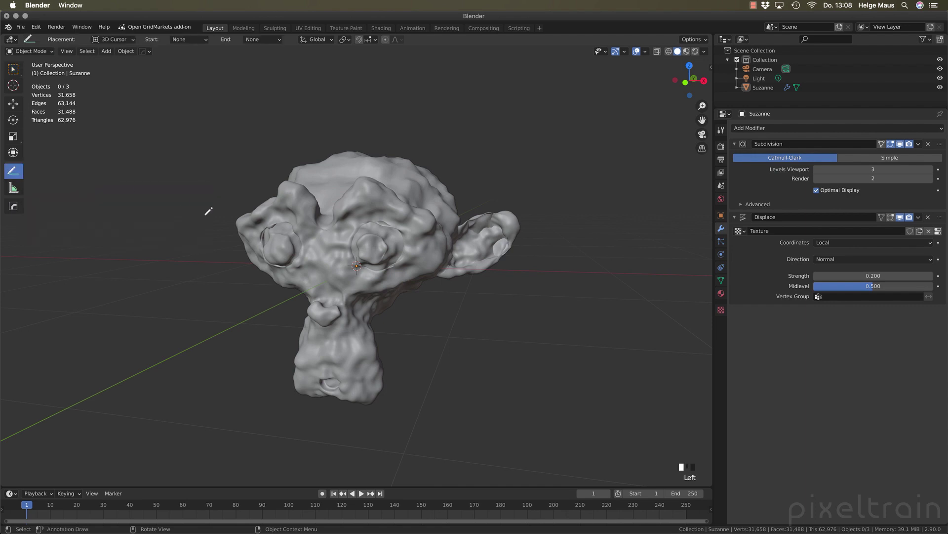
drag(51, 317, 240, 258)
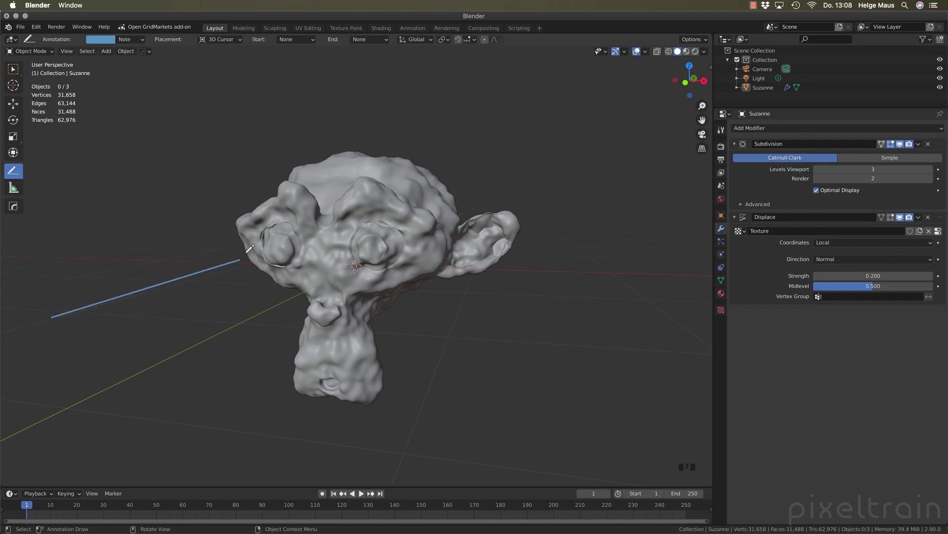
click(112, 40)
drag(120, 104, 129, 106)
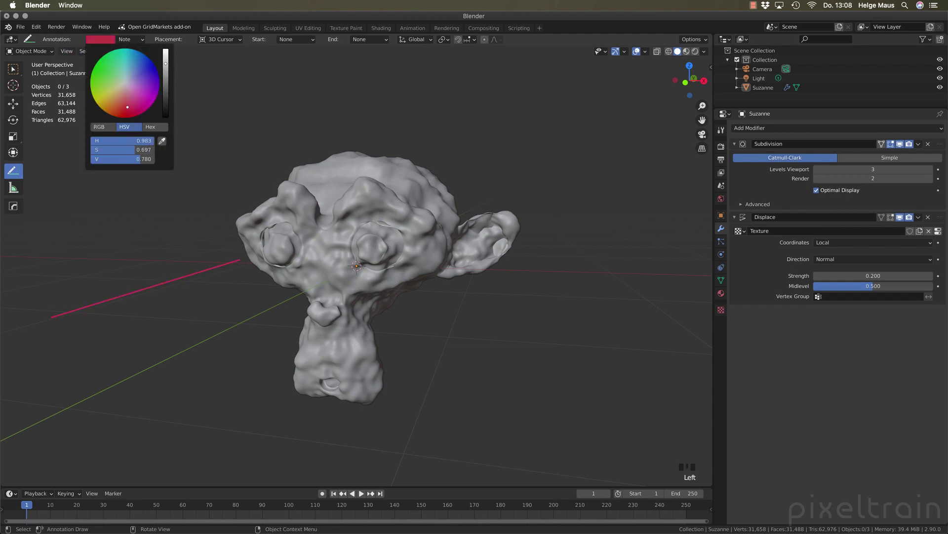
- Show the annotation layer settings in the sidebar and set the Note layer's thickness to 2 px
key(n)
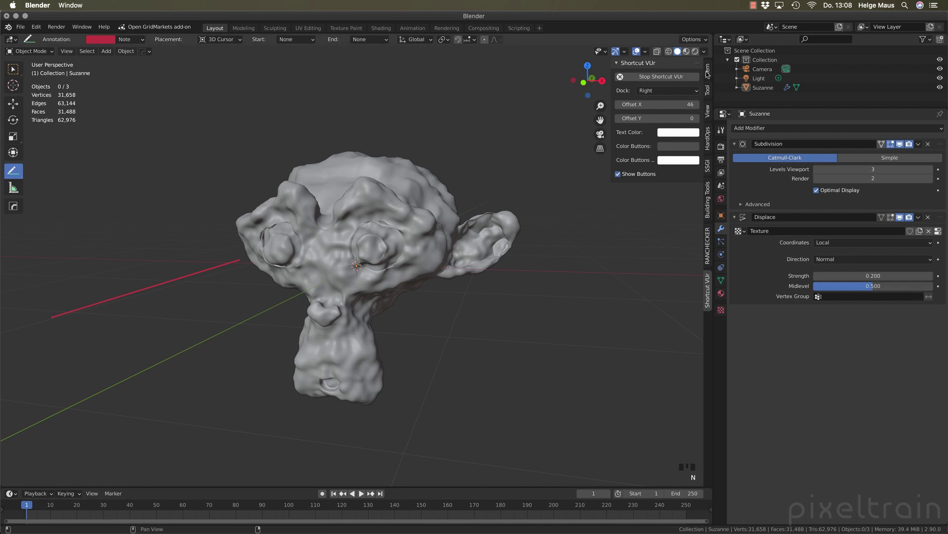
click(708, 111)
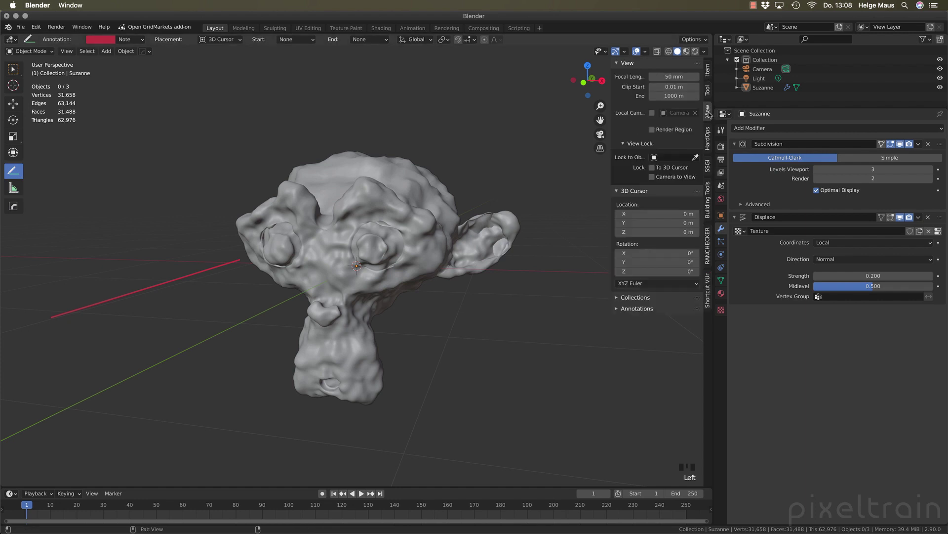
click(637, 308)
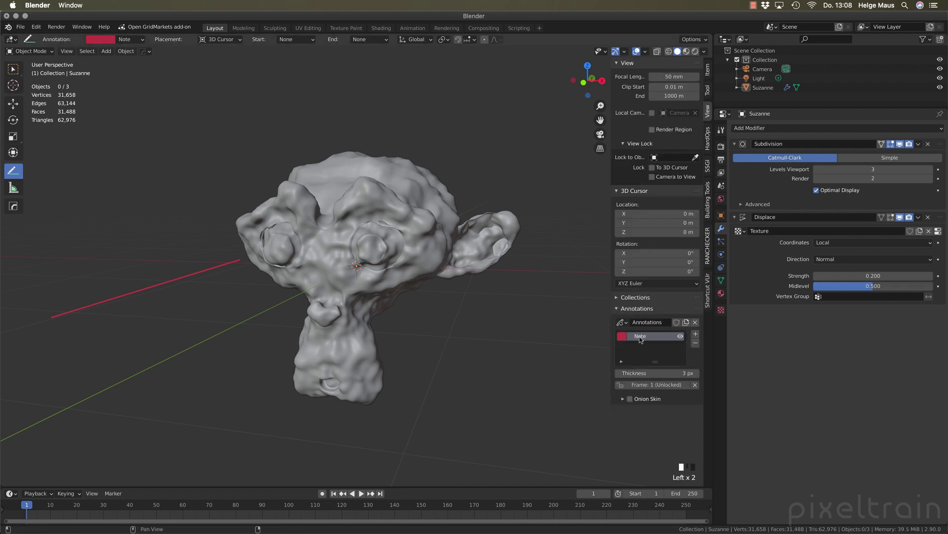
mouse_move(661, 373)
mouse_down()
mouse_move(683, 372)
mouse_move(662, 373)
mouse_up()
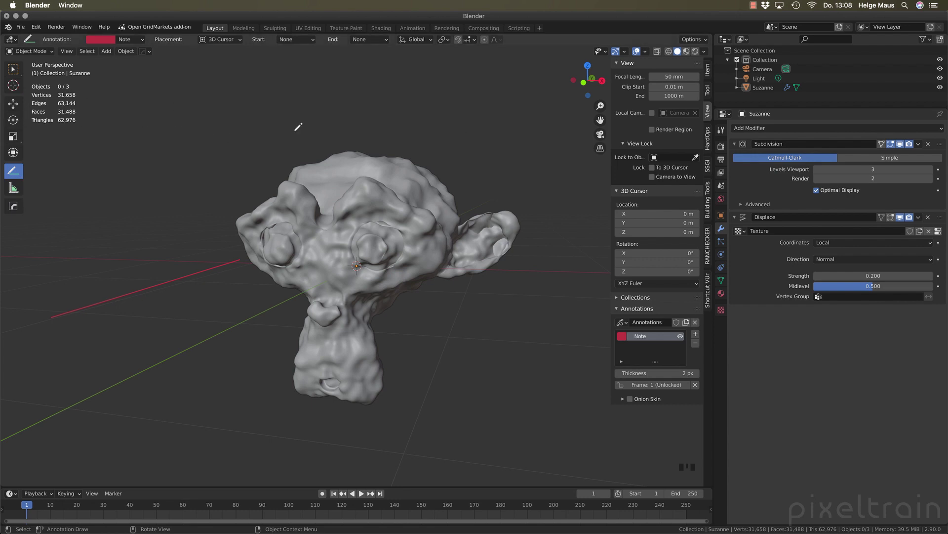
- Add a second annotation layer above the red Note layer and colour it bright green
click(104, 42)
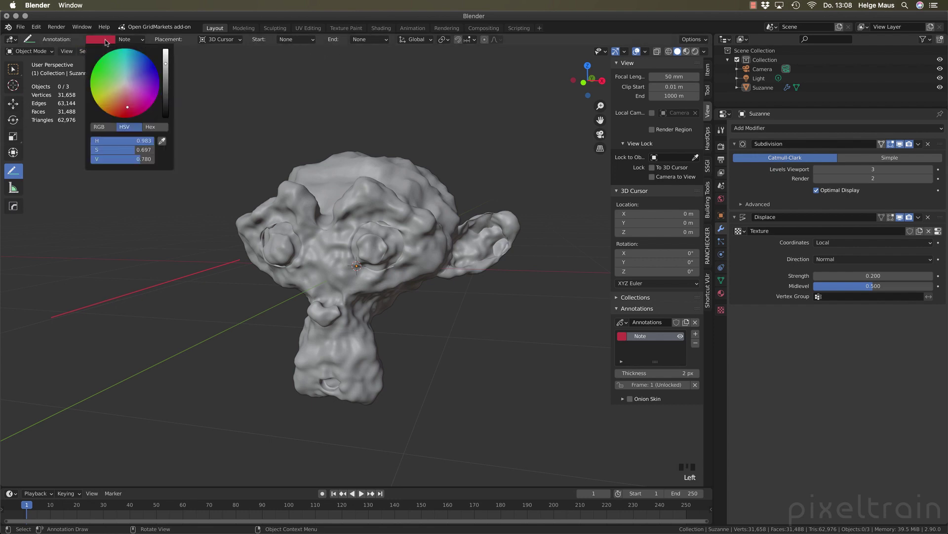
click(15, 71)
click(11, 172)
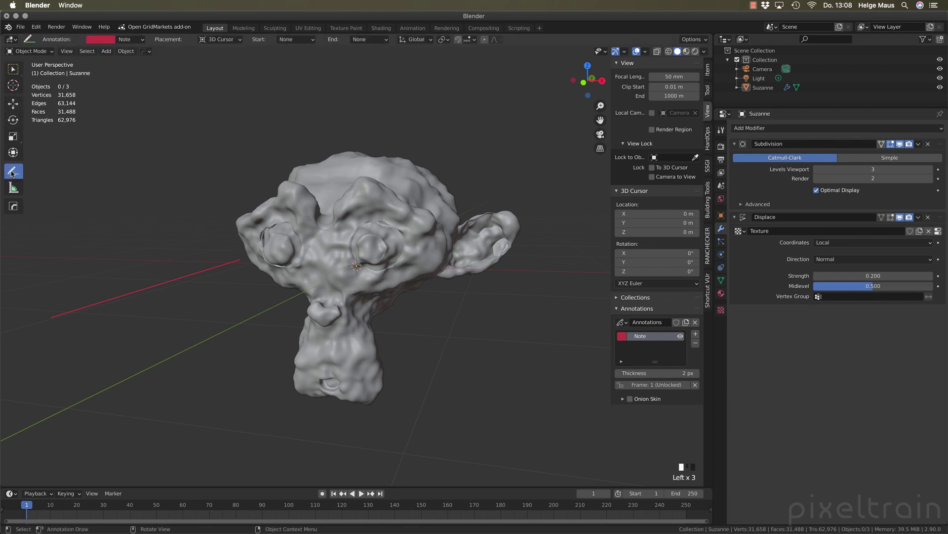
click(695, 334)
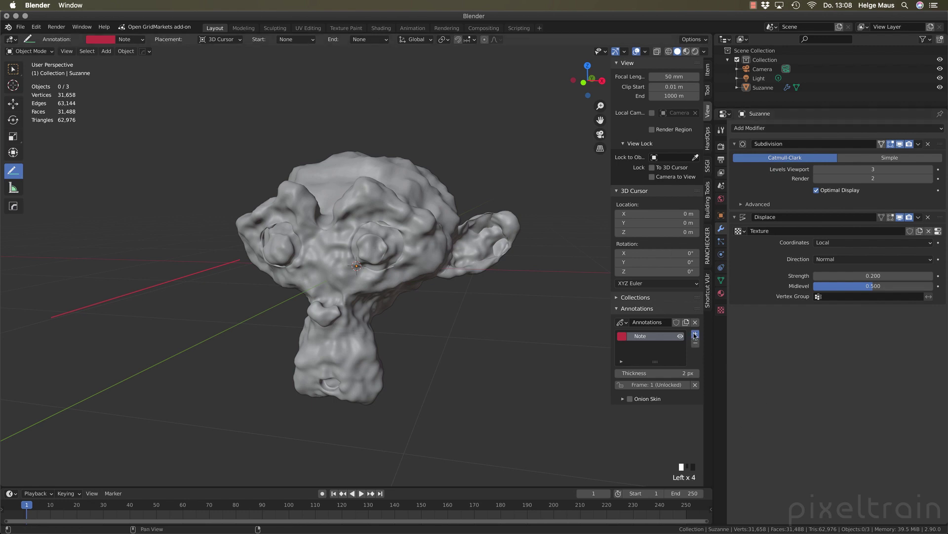
click(101, 39)
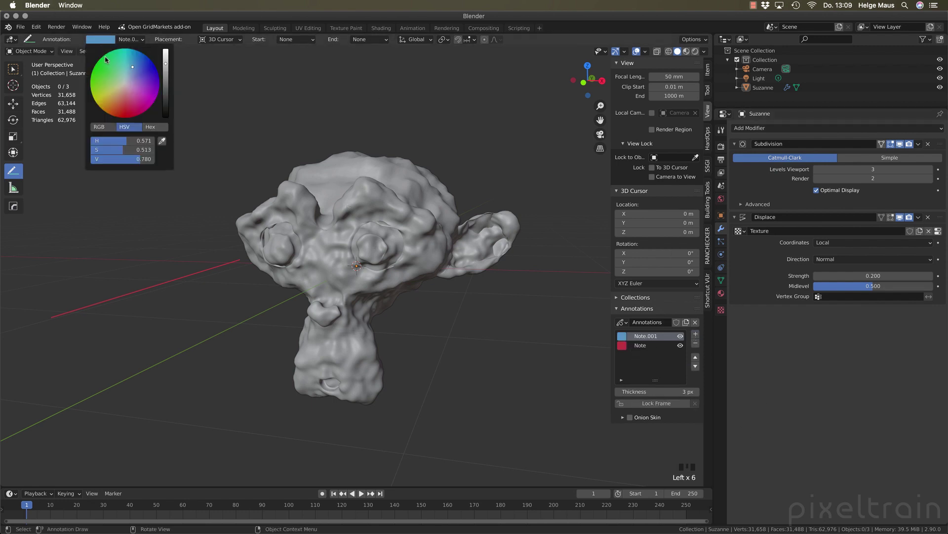
click(106, 59)
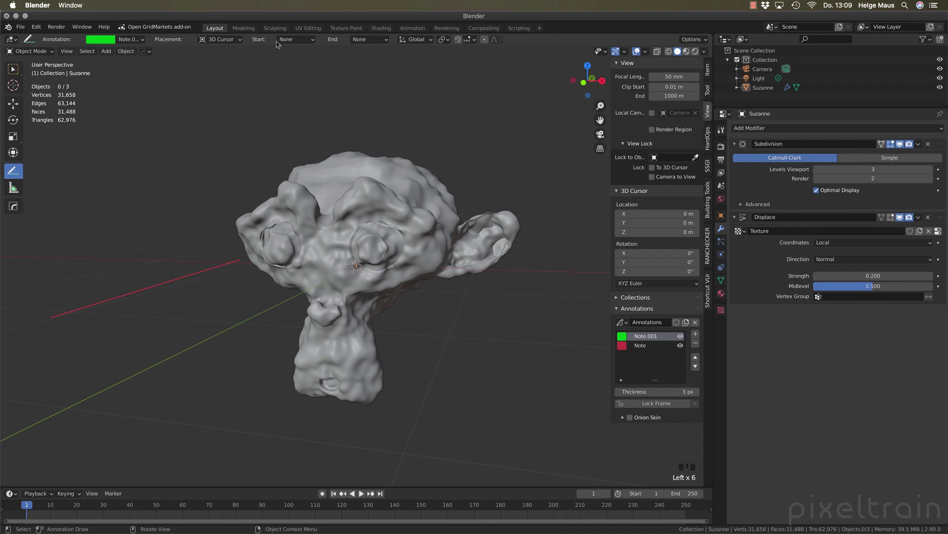
- Draw a green annotation line with a Square start and an Arrow end pointing down to Suzanne's ear, and hide the sidebar
click(298, 40)
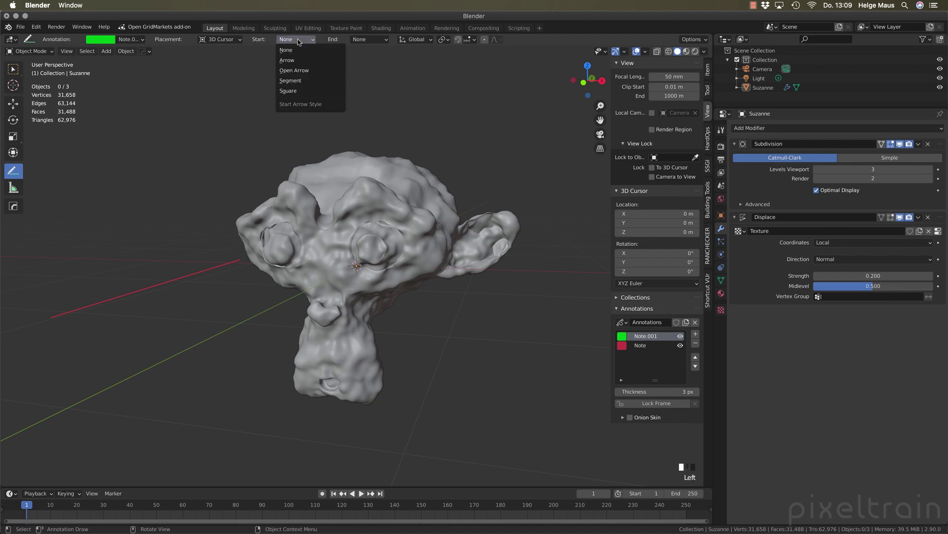
click(297, 91)
click(378, 41)
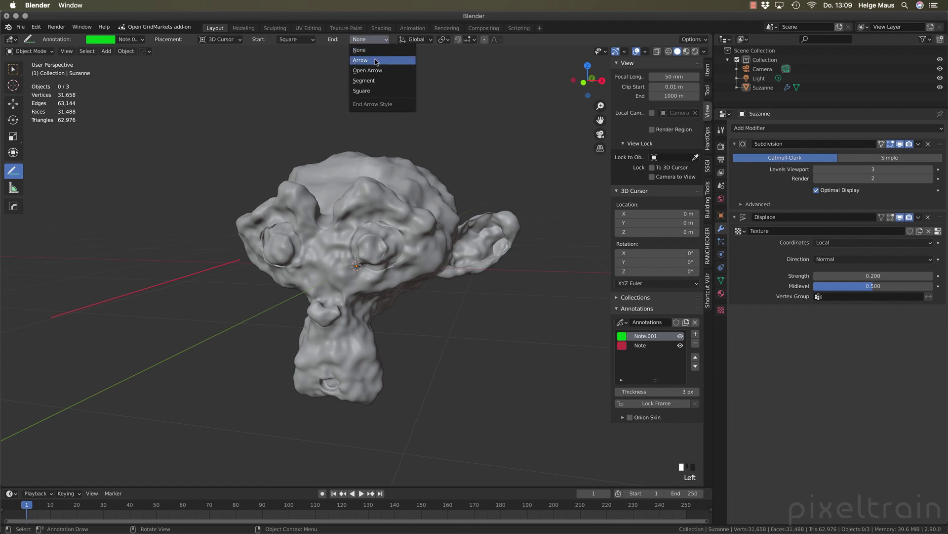
click(379, 60)
drag(550, 73, 501, 205)
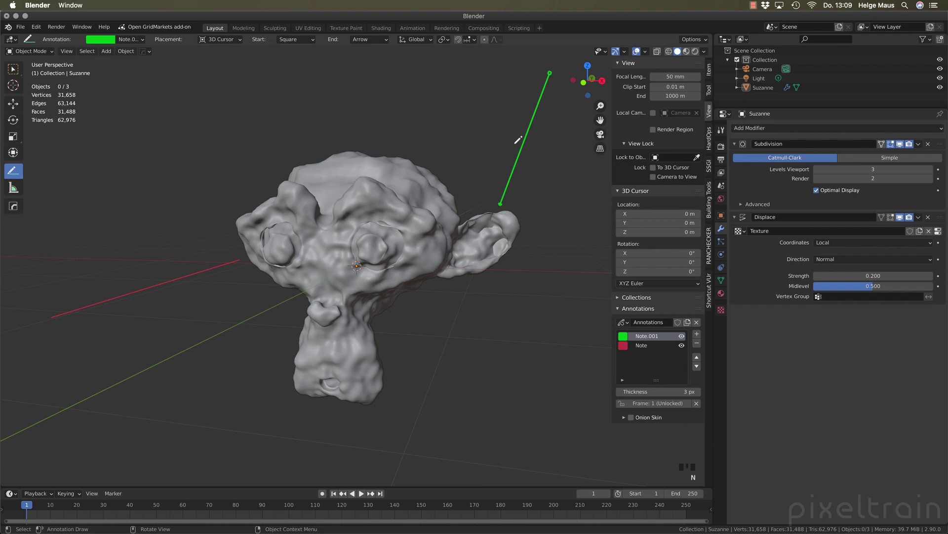
key(n)
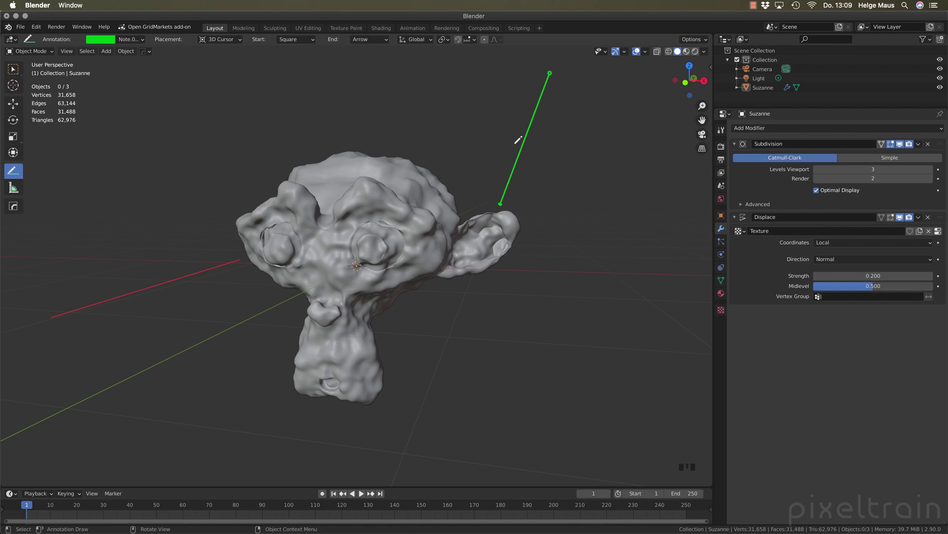
- Return to the selection tool, select Suzanne and bring up the Move to Collection options without moving the object
click(12, 69)
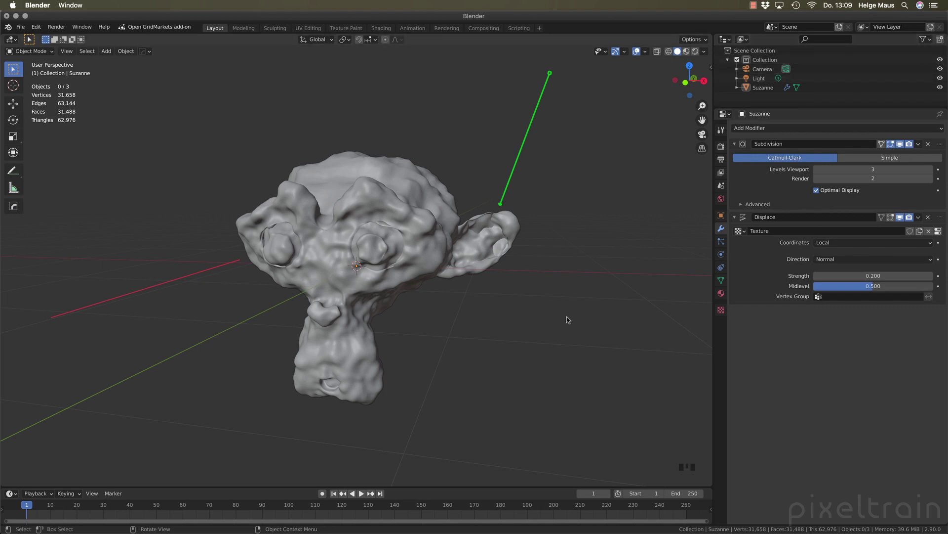
click(420, 243)
key(m)
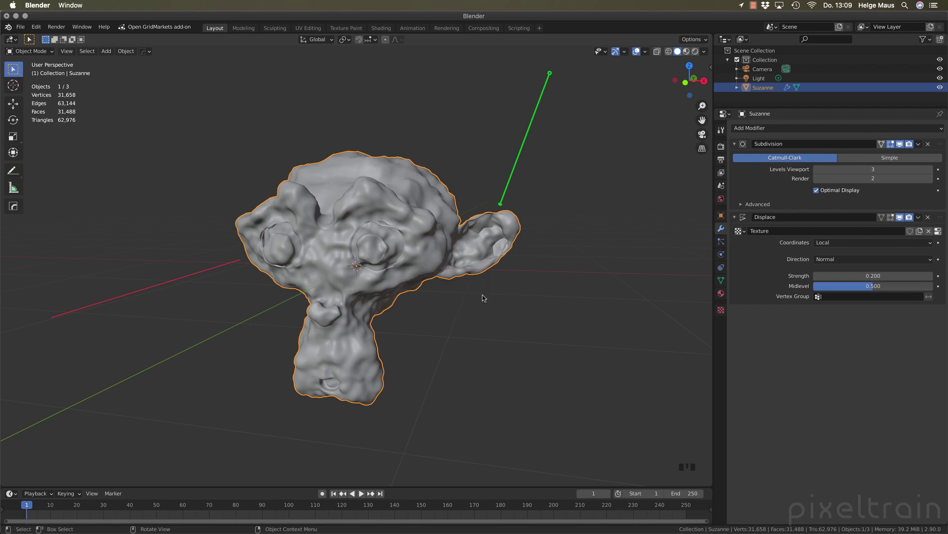
key(m)
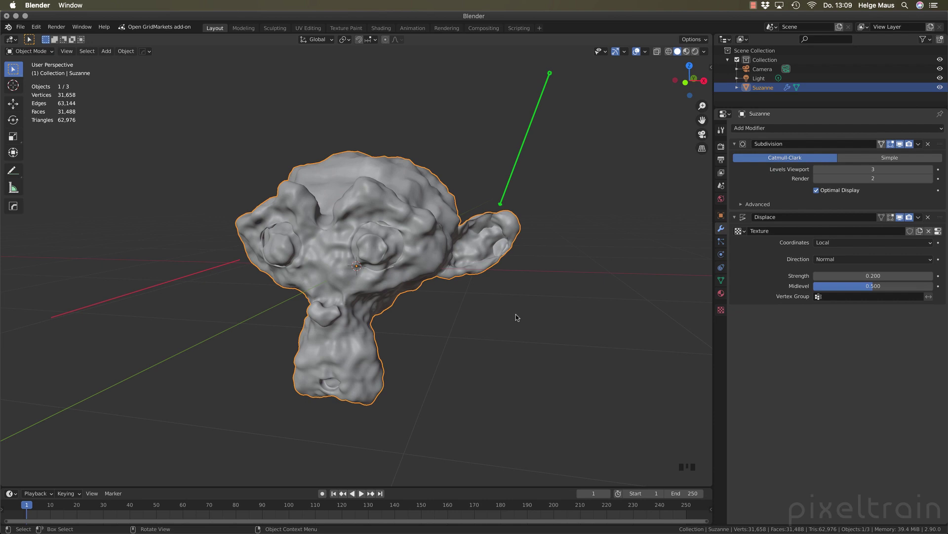
- Search the add-on preferences for "coll", enable the Interface: Collection Manager add-on and close the preferences
click(36, 28)
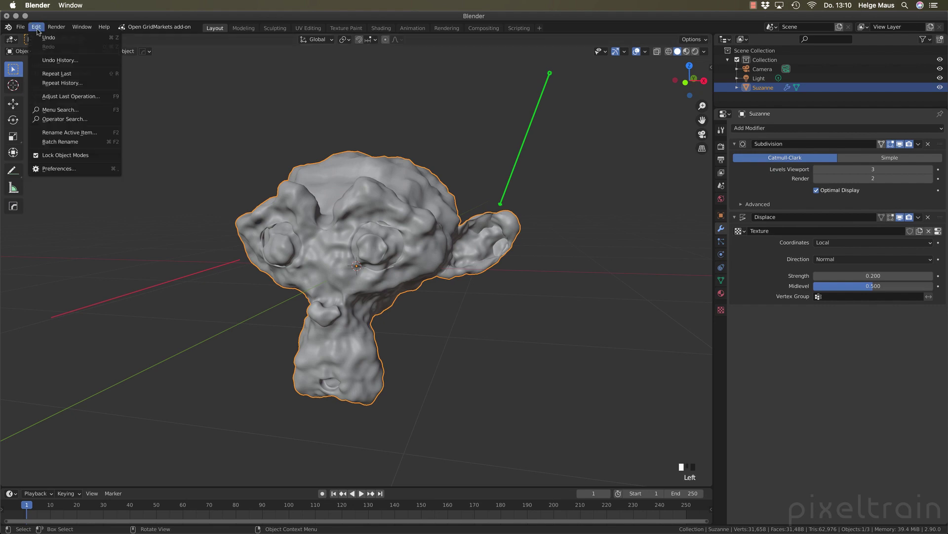
click(56, 168)
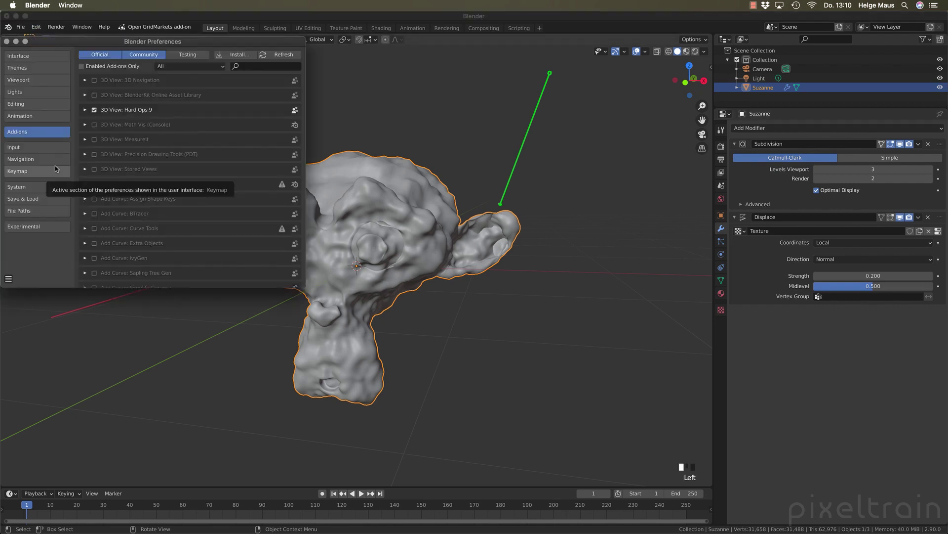
drag(198, 41, 268, 56)
click(326, 80)
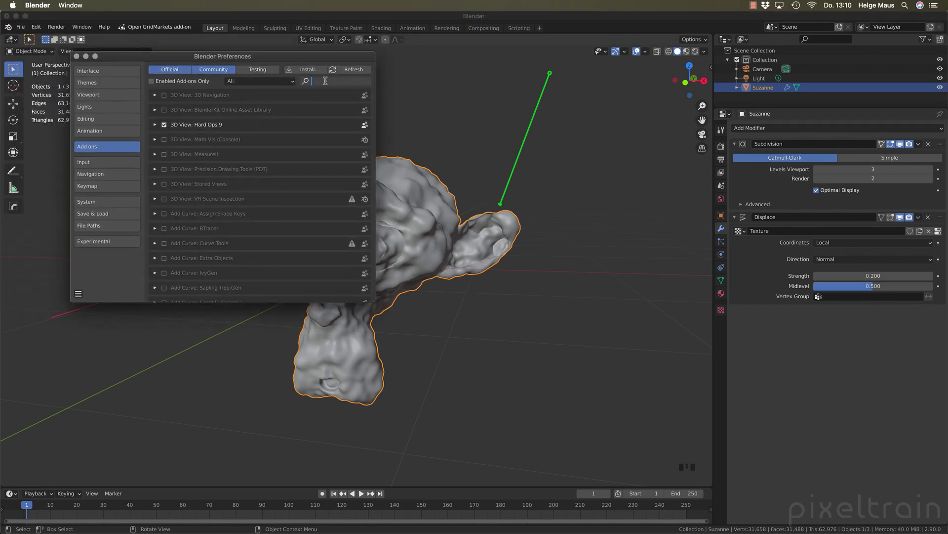
text(coll)
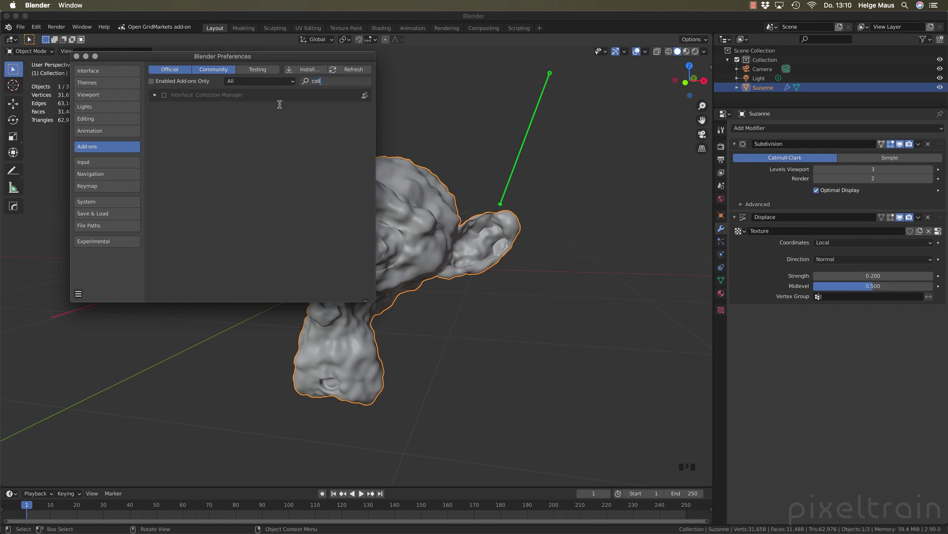
key(Return)
click(155, 95)
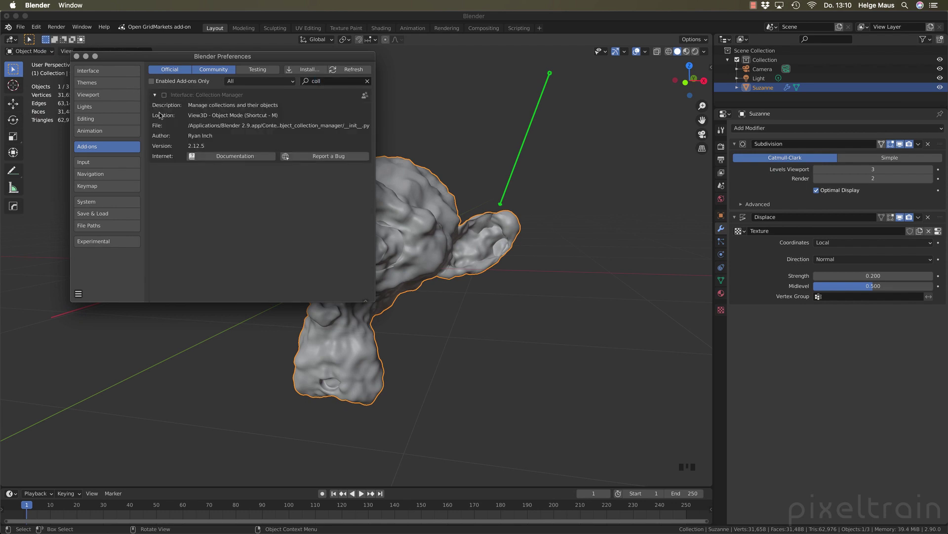
click(164, 95)
click(77, 56)
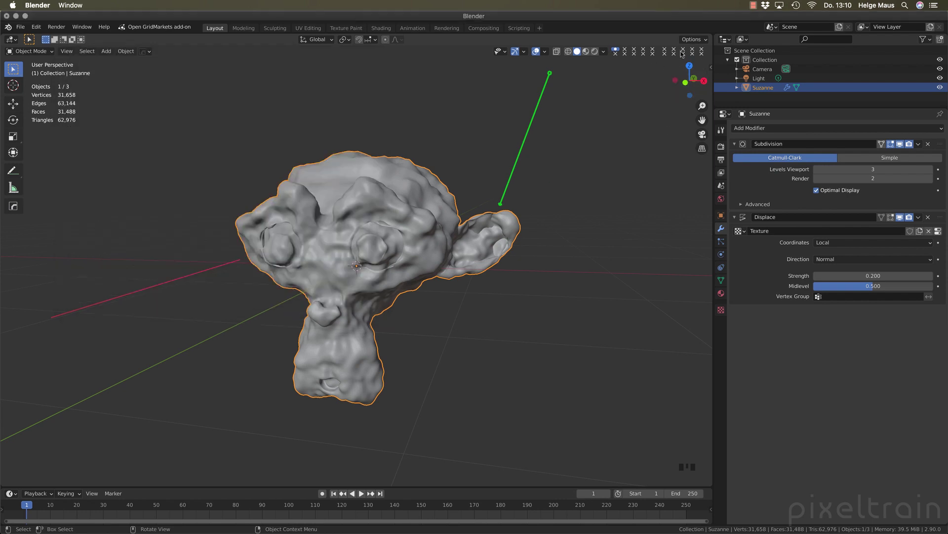
- Call up the Collection Manager pop-up, and review the add-on's QCD and theme override settings in the preferences
key(m)
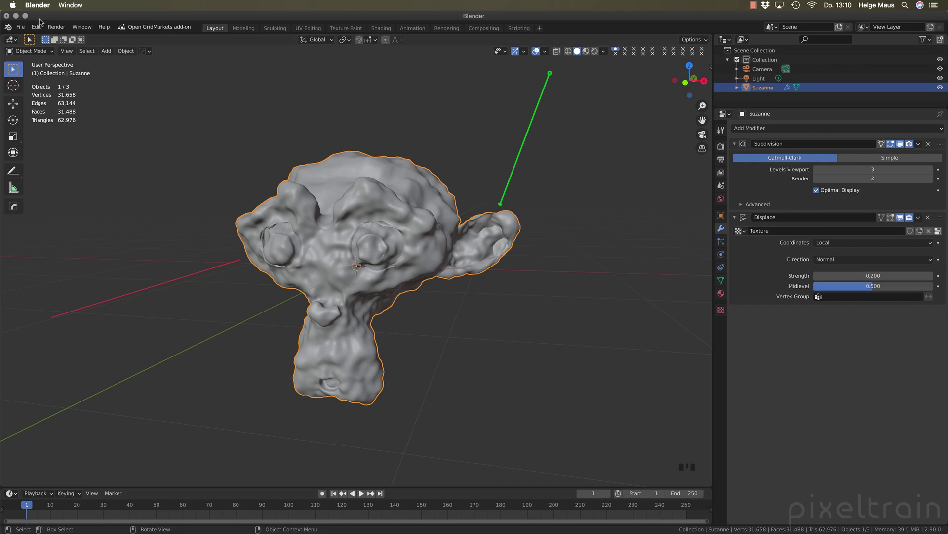
click(36, 27)
click(46, 169)
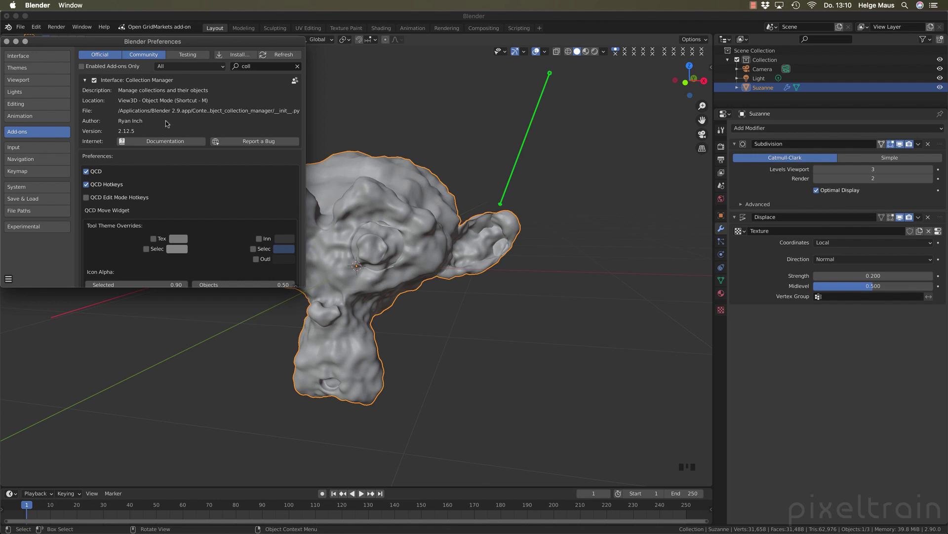
scroll(168, 114, down, 2)
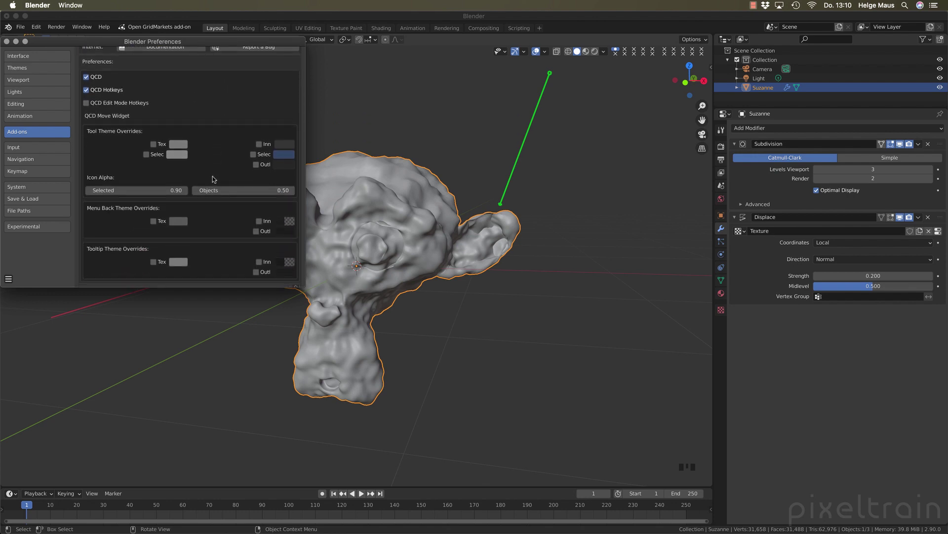
scroll(213, 179, up, 2)
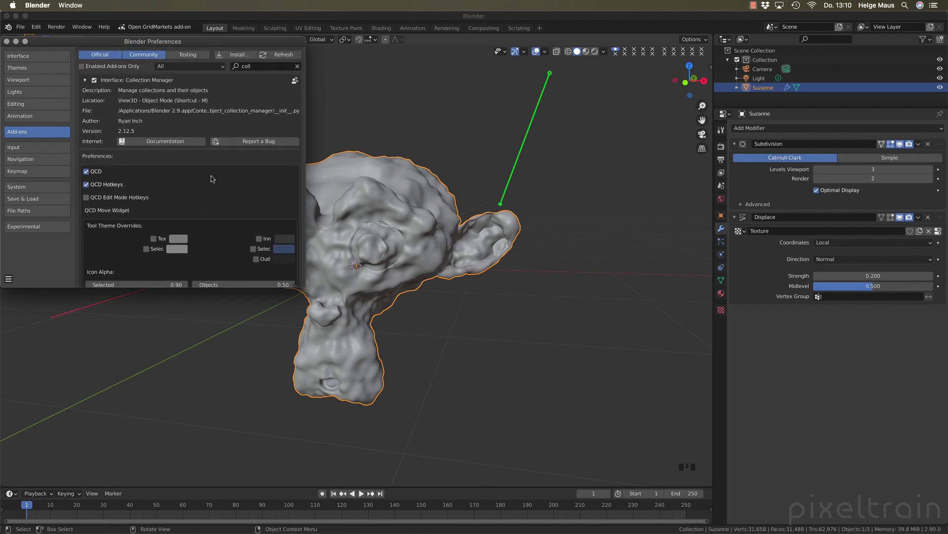
- Open the Collection Manager documentation in Safari, skim its description, and close both the page and the Blender preferences
click(141, 143)
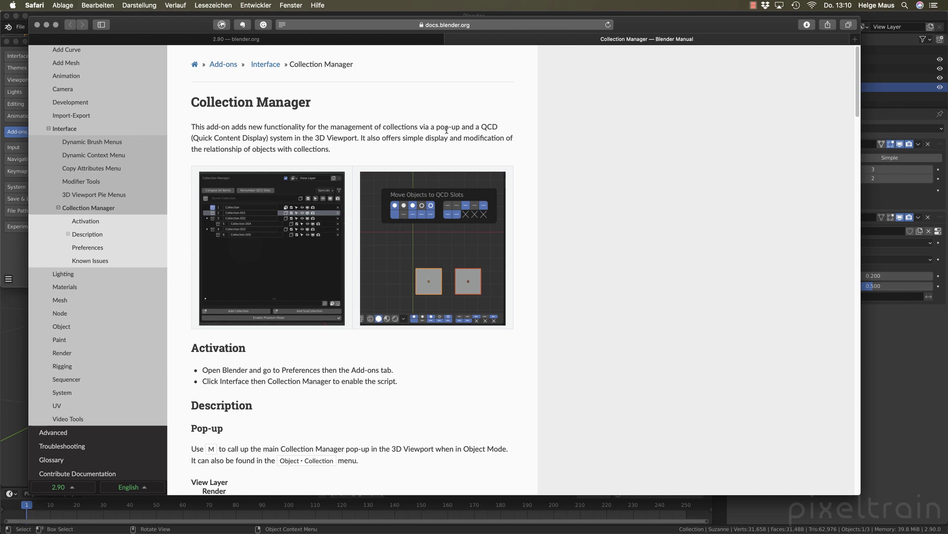
scroll(447, 132, down, 5)
scroll(447, 132, down, 8)
scroll(296, 198, up, 20)
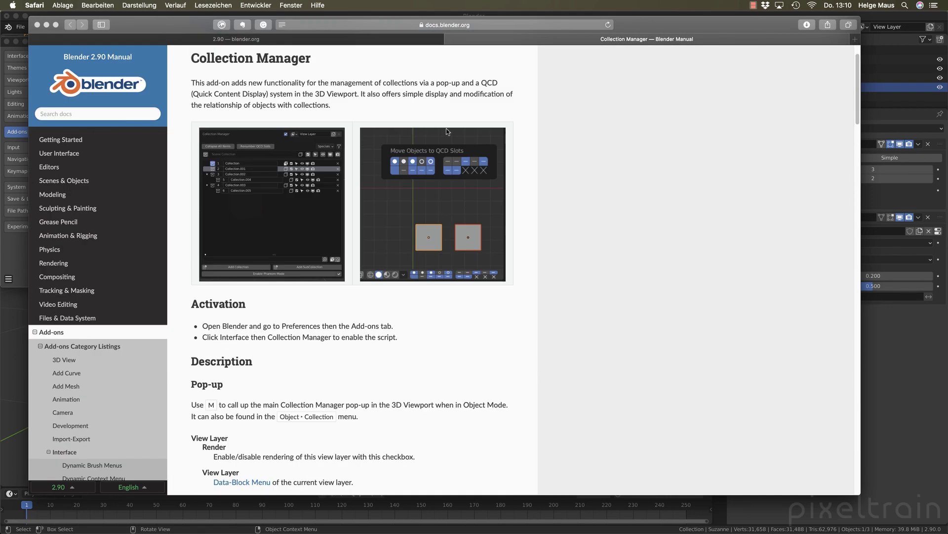
click(37, 25)
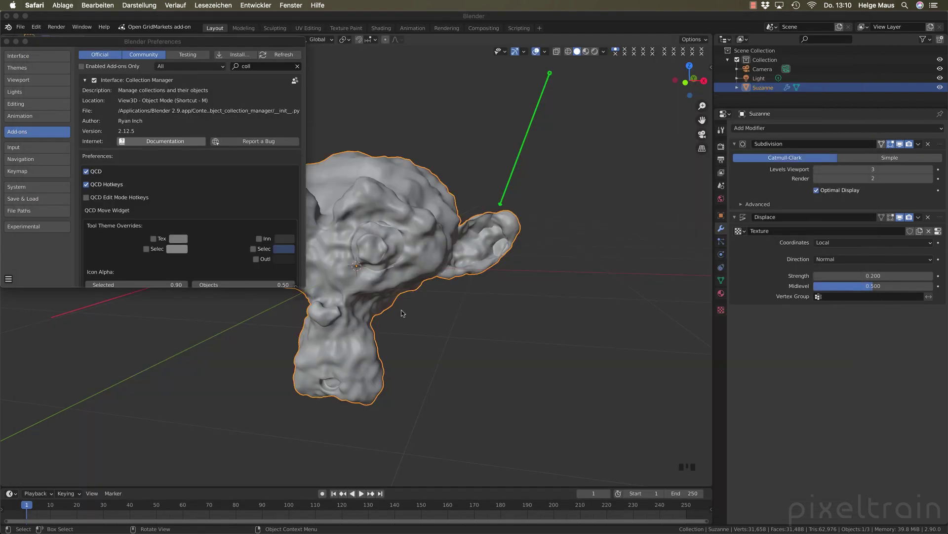
click(6, 42)
middle_drag(530, 366, 440, 333)
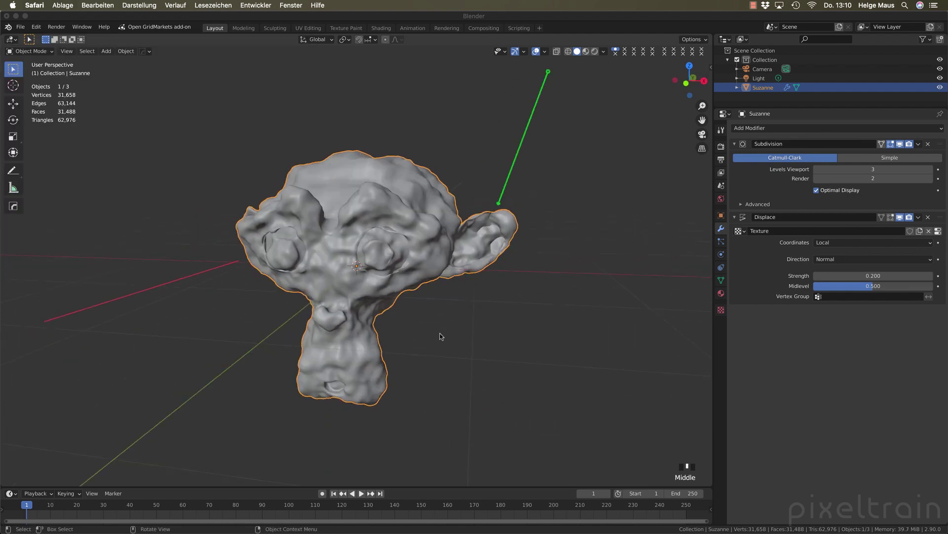